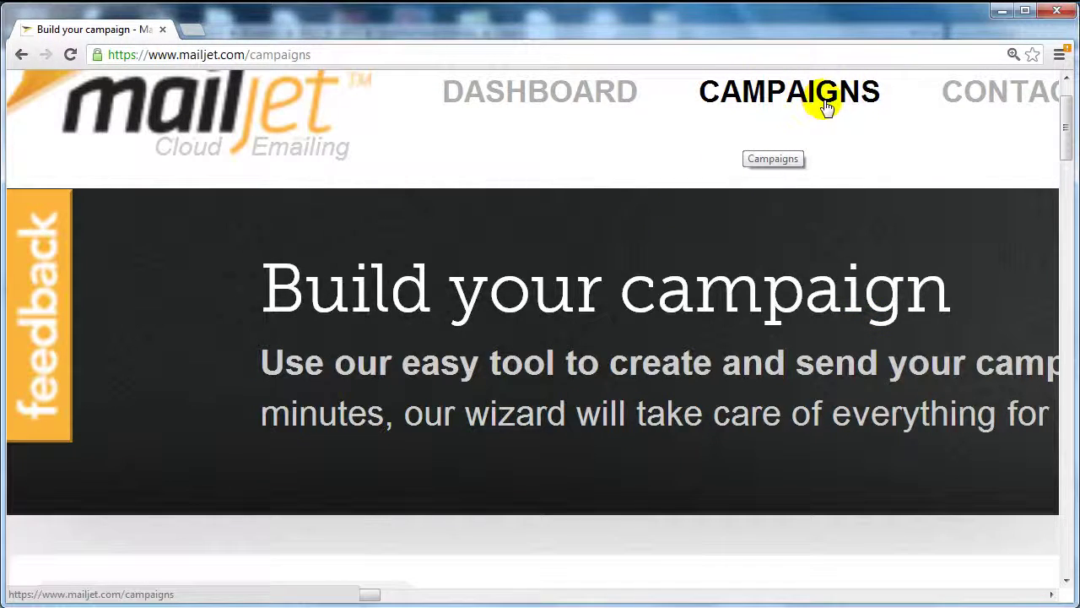
# - Start creating a new campaign from the Build your campaign page
pyautogui.moveTo(369, 591); pyautogui.dragTo(1007, 574)
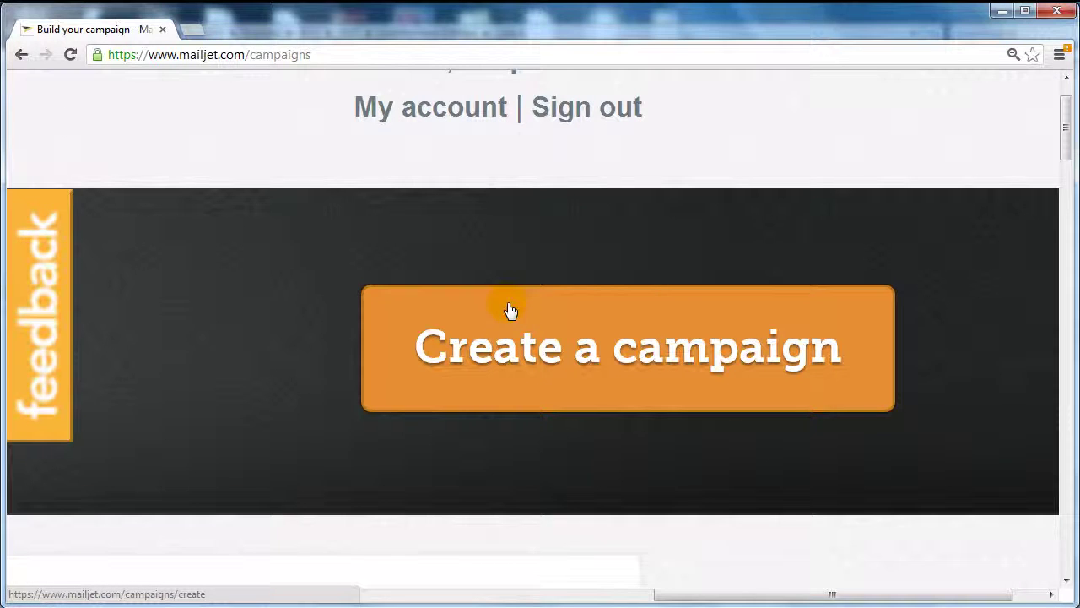
pyautogui.click(658, 313)
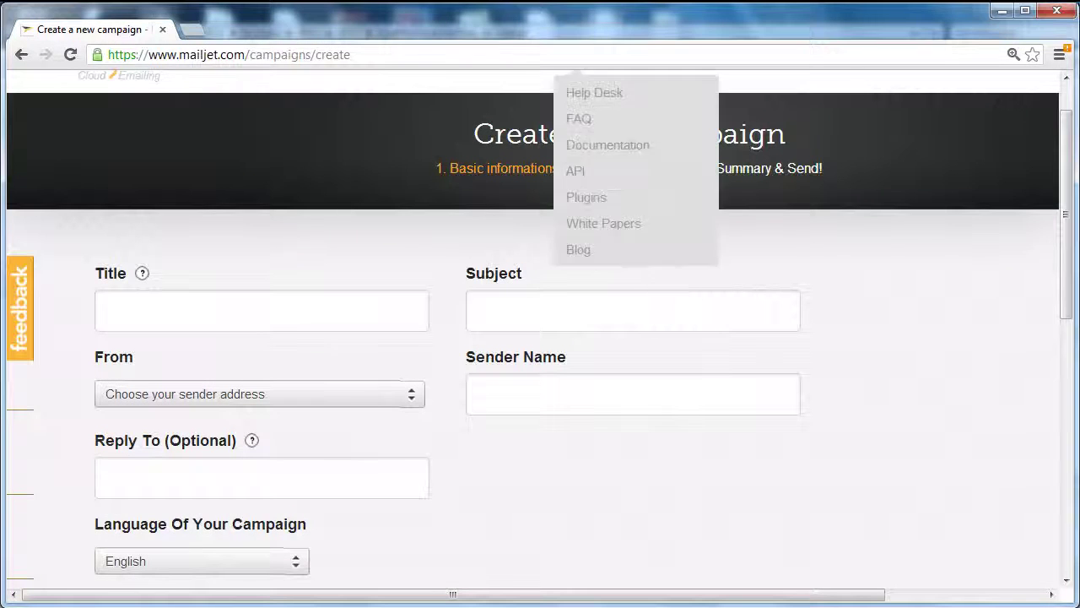
pyautogui.moveTo(143, 282)
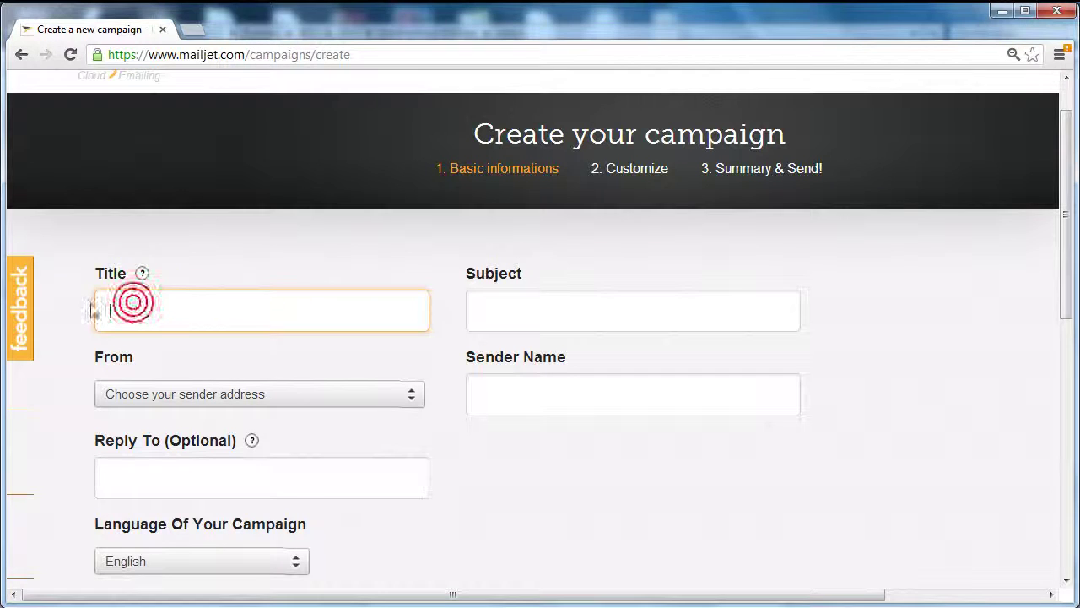
pyautogui.click(168, 304)
pyautogui.click(694, 302)
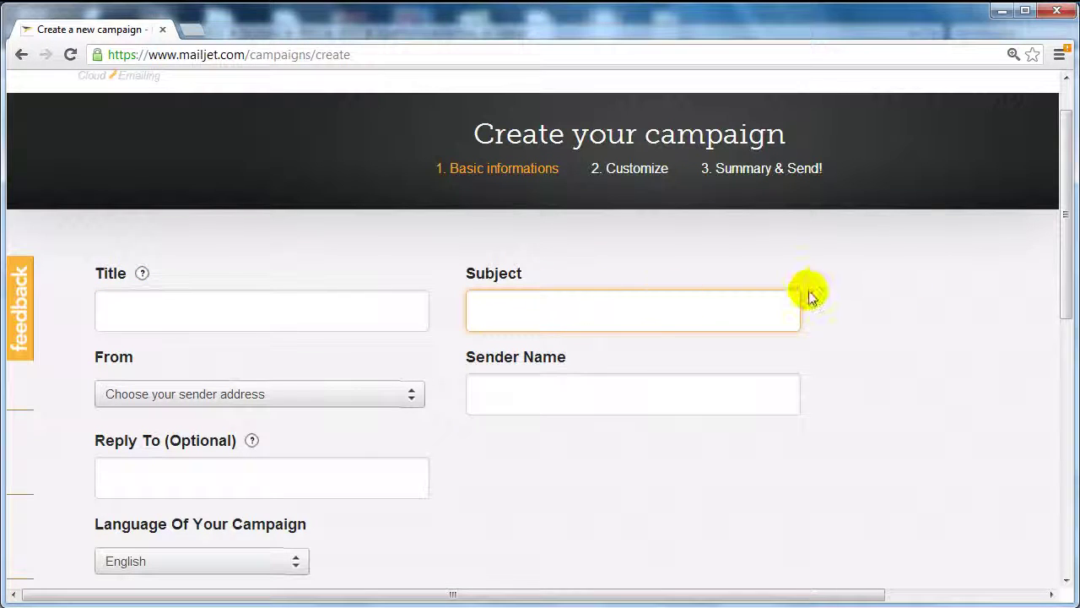
pyautogui.click(488, 396)
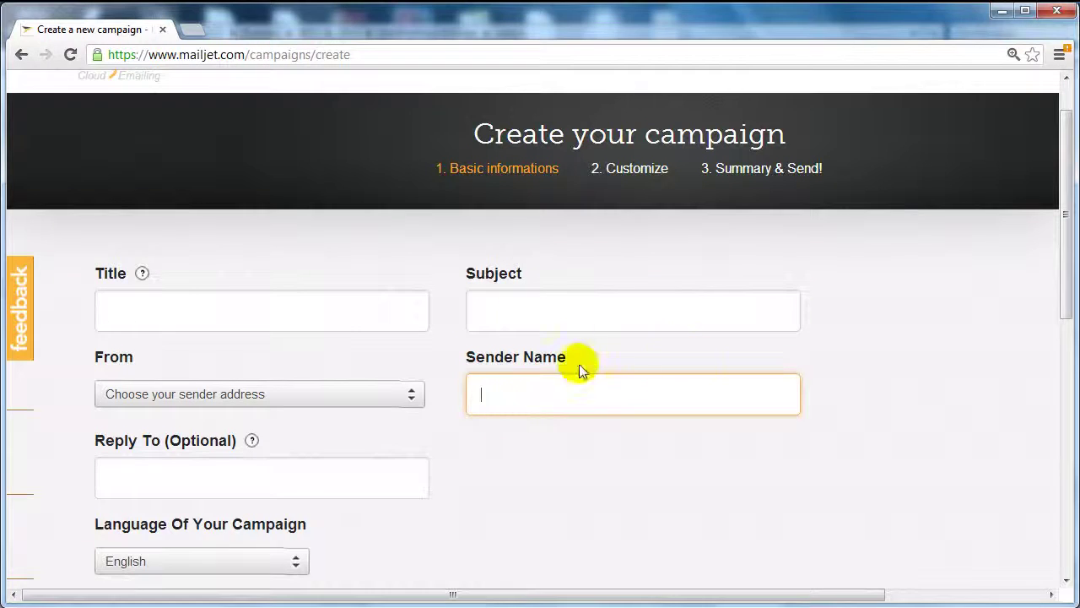
# - Choose CheckThisOutRightNow as the sender address and enter "Subject Line Here..." as both the campaign title and the subject
pyautogui.click(302, 402)
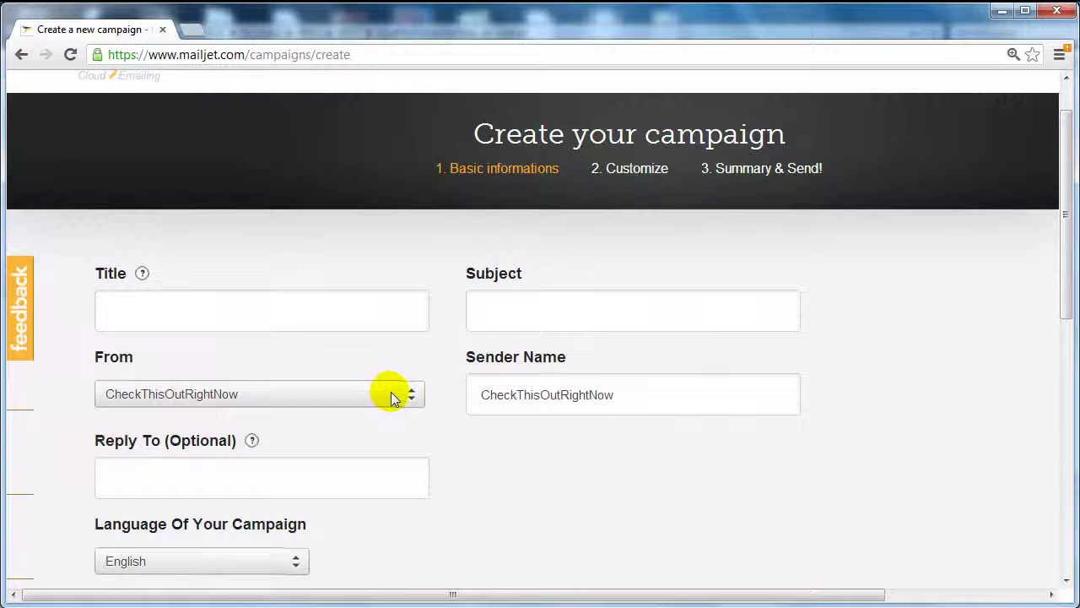
pyautogui.click(239, 312)
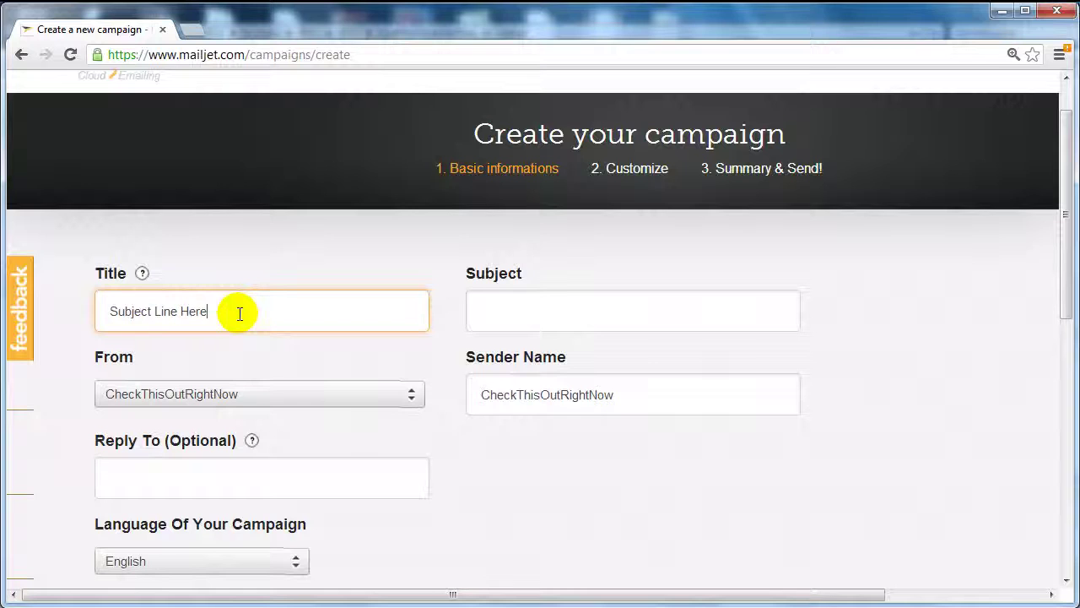
pyautogui.hotkey('ctrl', 'a')
pyautogui.hotkey('ctrl', 'c')
pyautogui.click(500, 297)
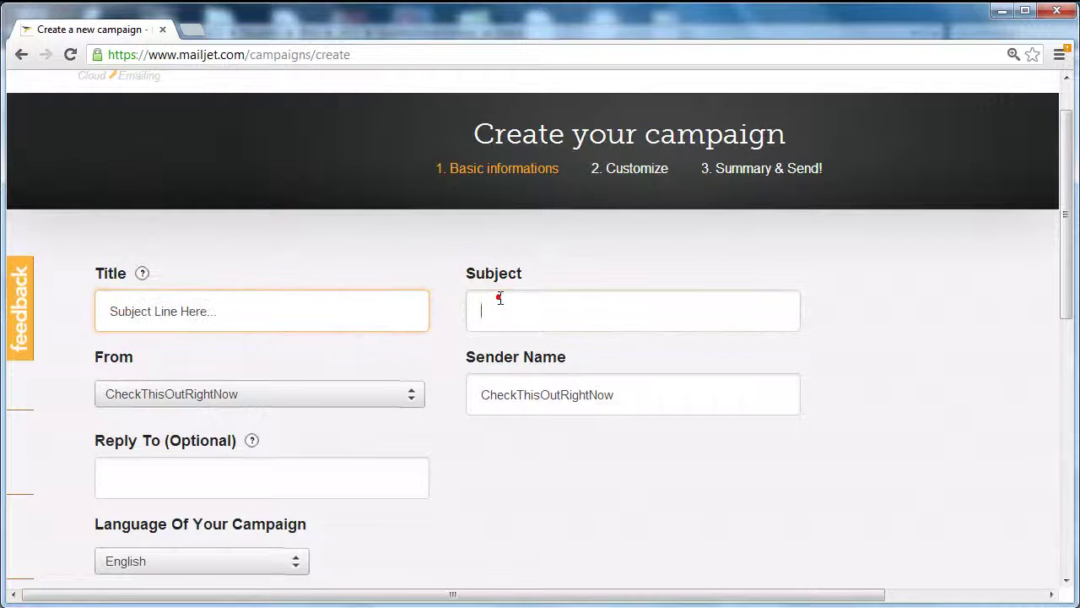
pyautogui.hotkey('ctrl', 'v')
pyautogui.click(847, 294)
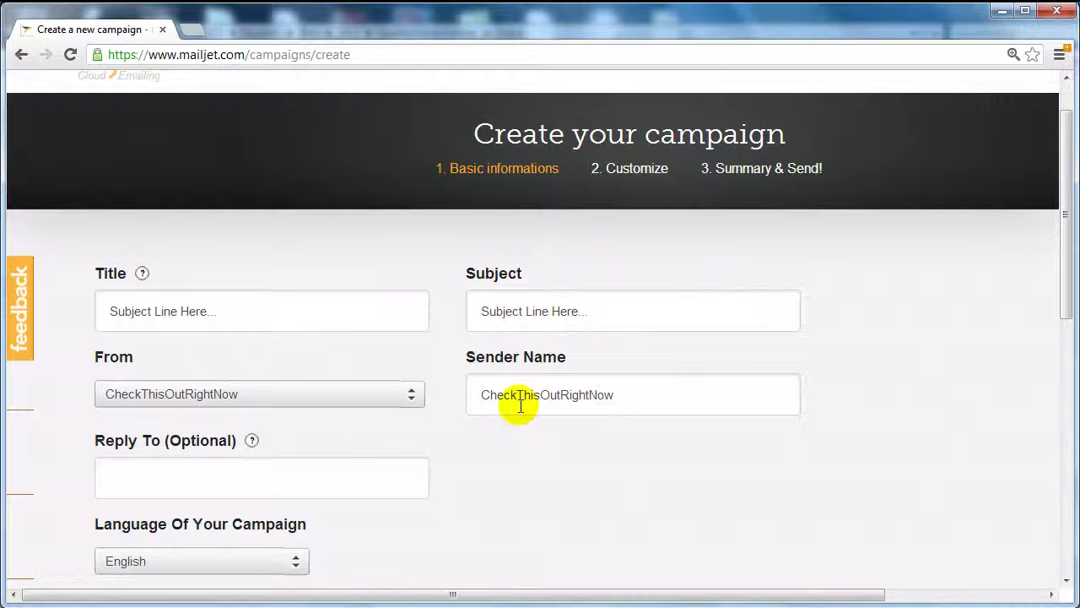
# - Check the campaign language options and set the edition mode to the easy and fast tool with a predefined template
pyautogui.moveTo(1065, 287); pyautogui.dragTo(1071, 363)
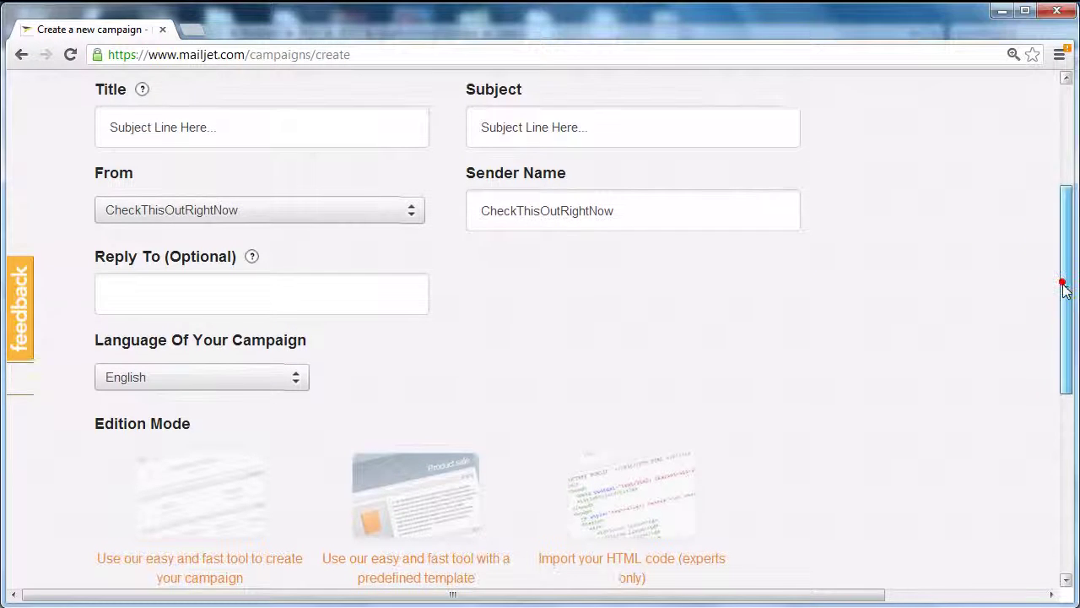
pyautogui.click(260, 378)
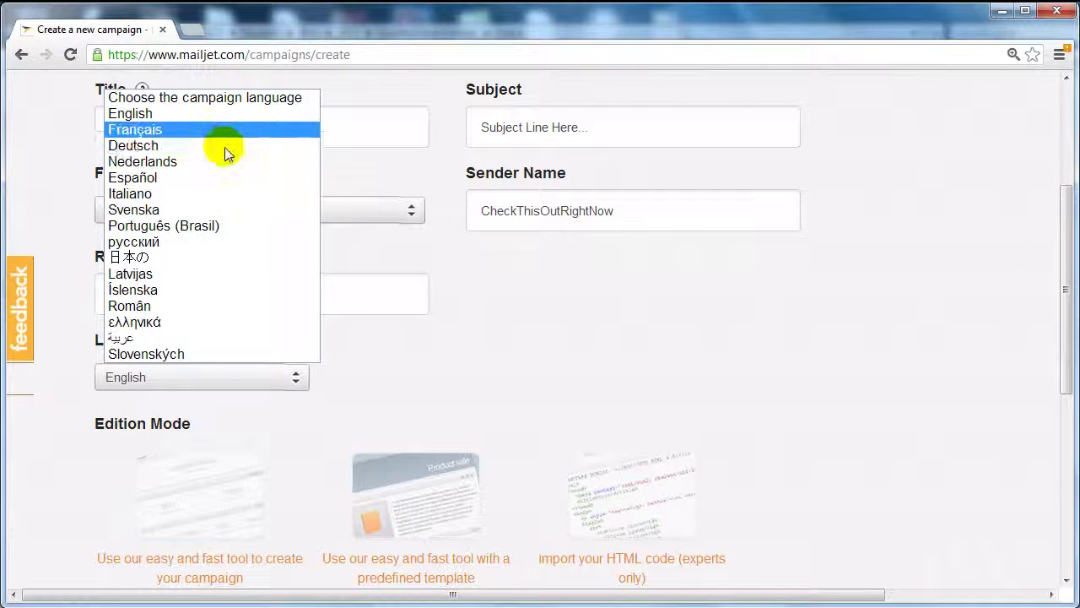
pyautogui.click(628, 310)
pyautogui.moveTo(1063, 252)
pyautogui.mouseDown()
pyautogui.moveTo(1063, 288)
pyautogui.moveTo(1056, 261)
pyautogui.mouseUp()
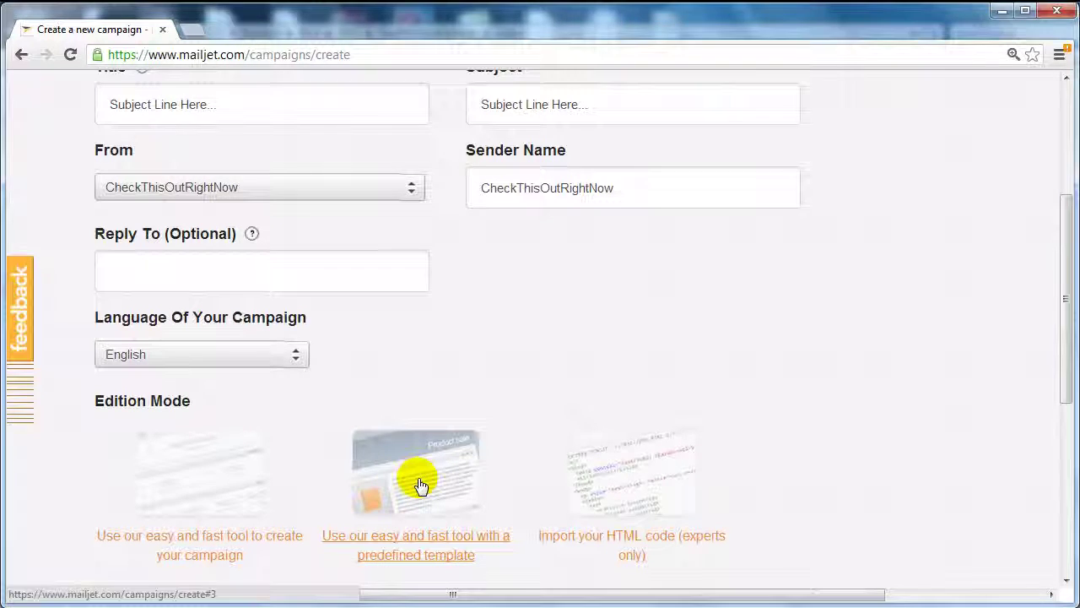
pyautogui.click(418, 484)
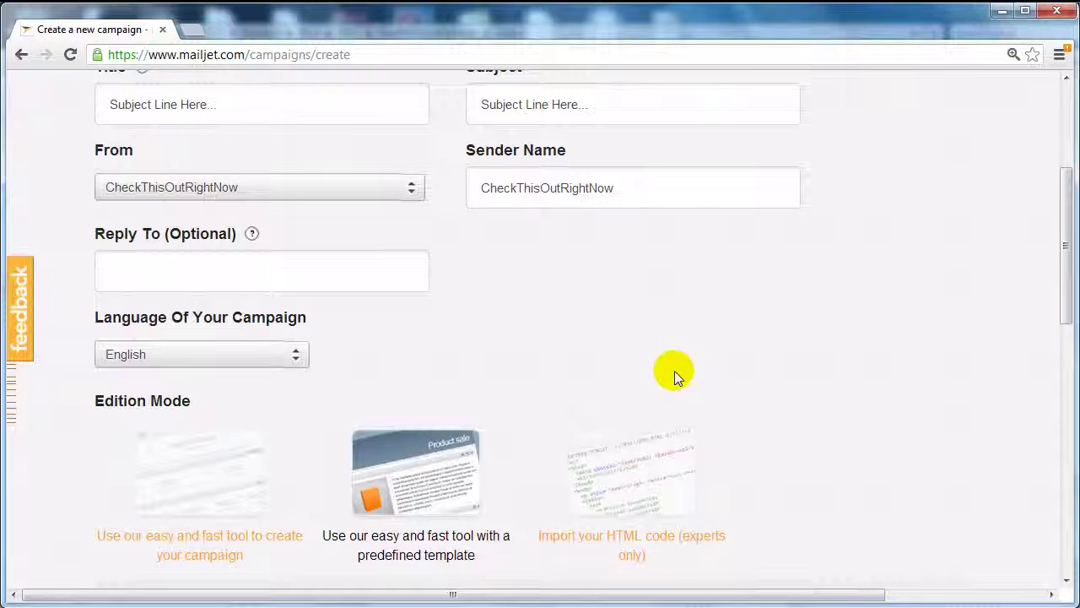
# - Browse the predefined layouts in the Basic, Common, Ecommerce and My templates categories
pyautogui.scroll(-4, 674, 374)
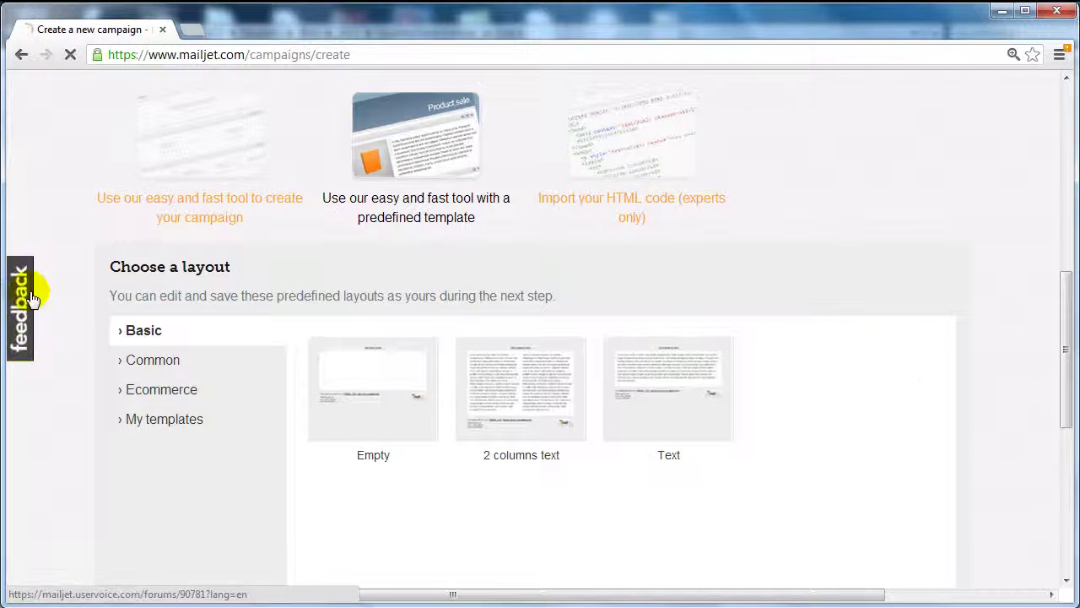
pyautogui.moveTo(365, 393)
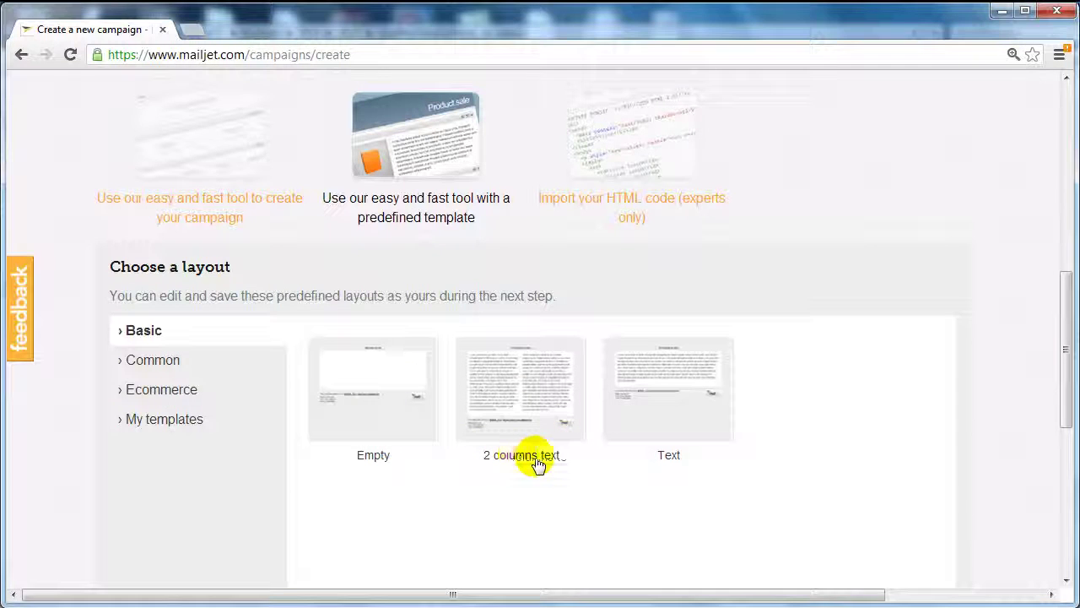
pyautogui.click(156, 360)
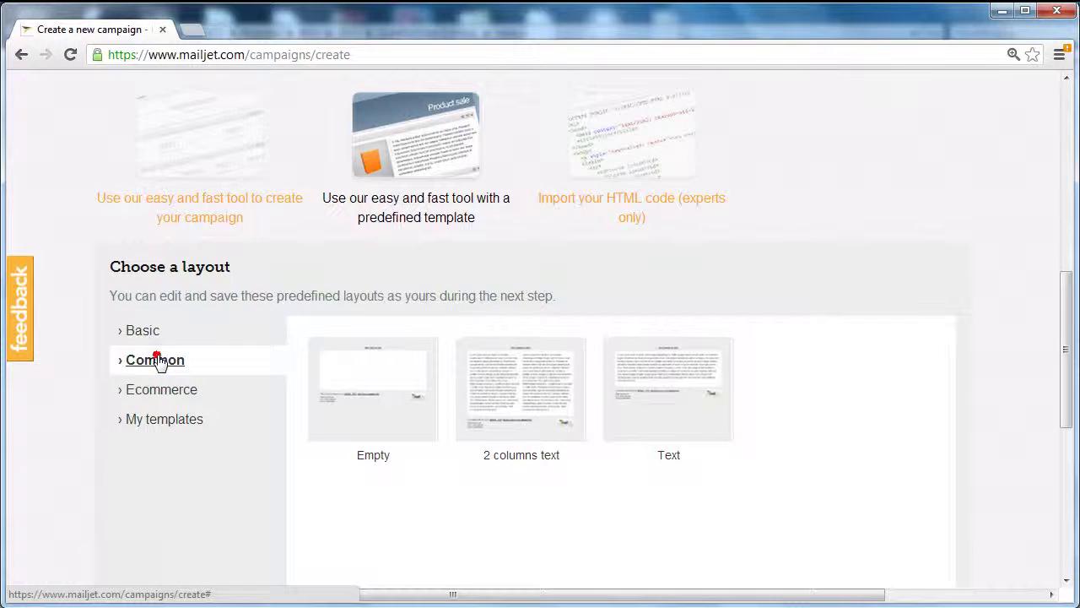
pyautogui.click(1066, 249)
pyautogui.moveTo(1067, 257); pyautogui.dragTo(1066, 298)
pyautogui.moveTo(319, 200)
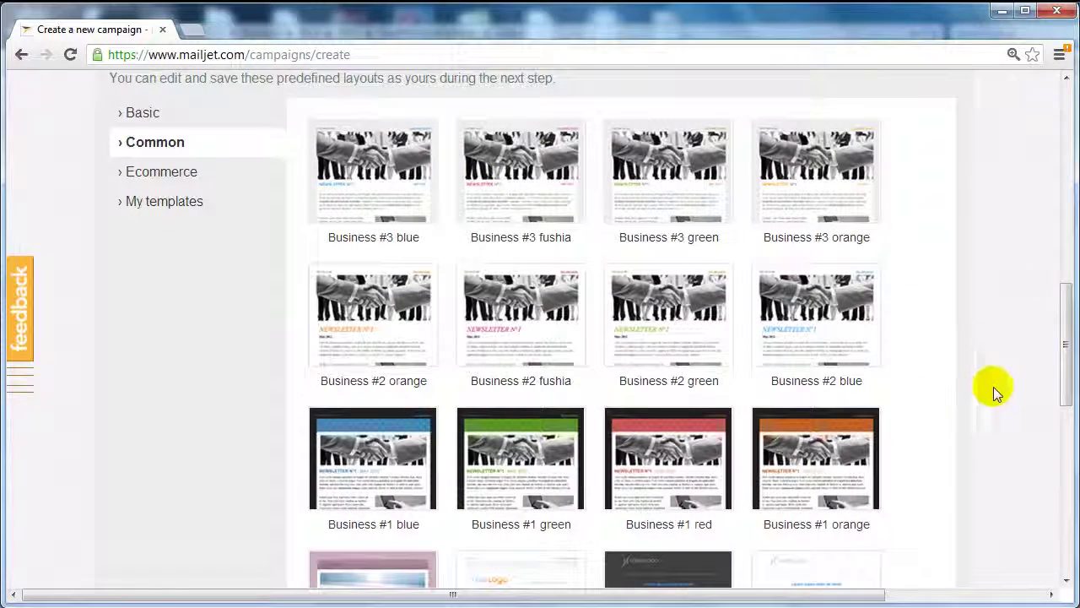
pyautogui.moveTo(1061, 342)
pyautogui.mouseDown()
pyautogui.moveTo(1065, 428)
pyautogui.moveTo(1054, 258)
pyautogui.moveTo(1066, 326)
pyautogui.mouseUp()
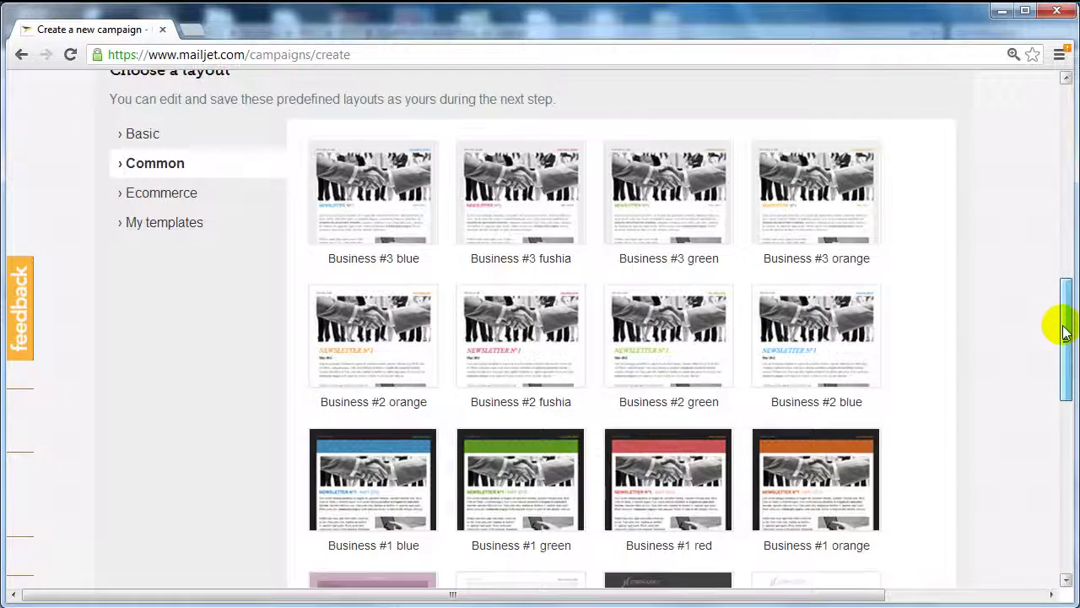
pyautogui.click(169, 194)
pyautogui.click(169, 193)
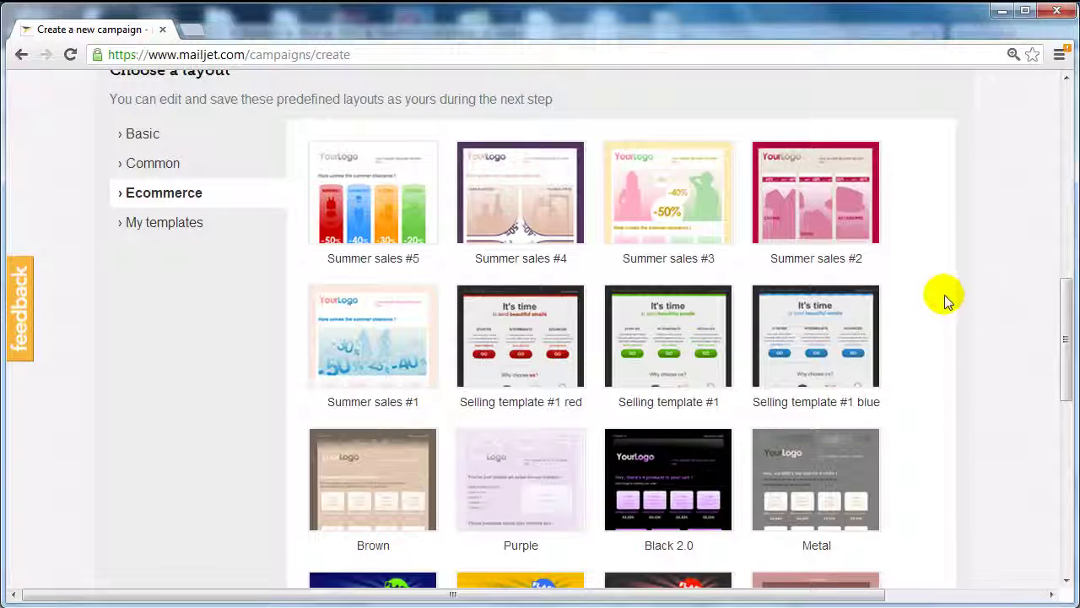
pyautogui.moveTo(1065, 336)
pyautogui.mouseDown()
pyautogui.moveTo(1063, 424)
pyautogui.moveTo(1049, 342)
pyautogui.mouseUp()
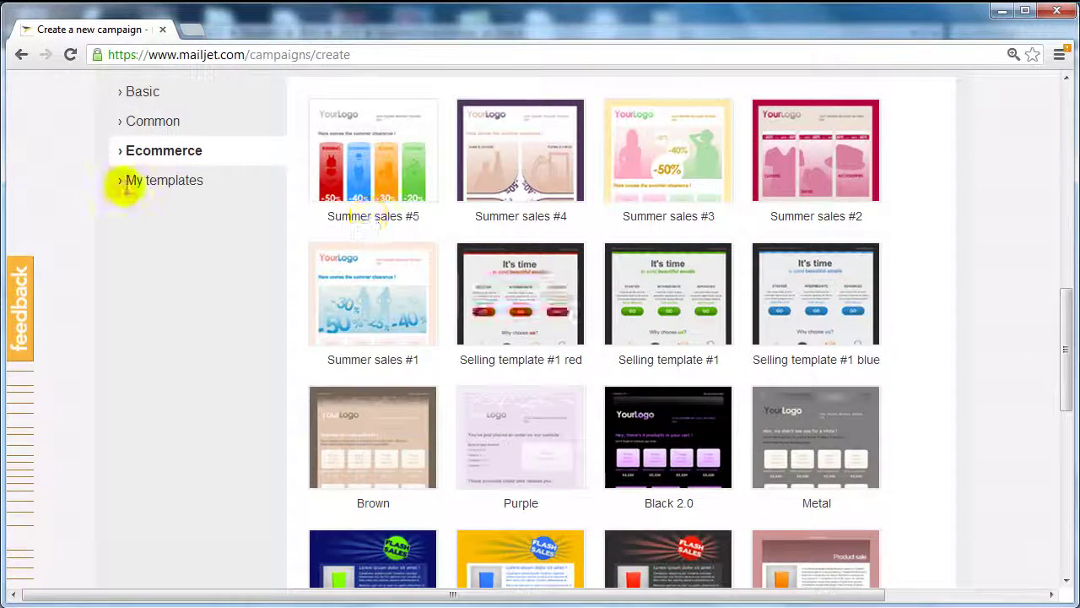
pyautogui.click(173, 191)
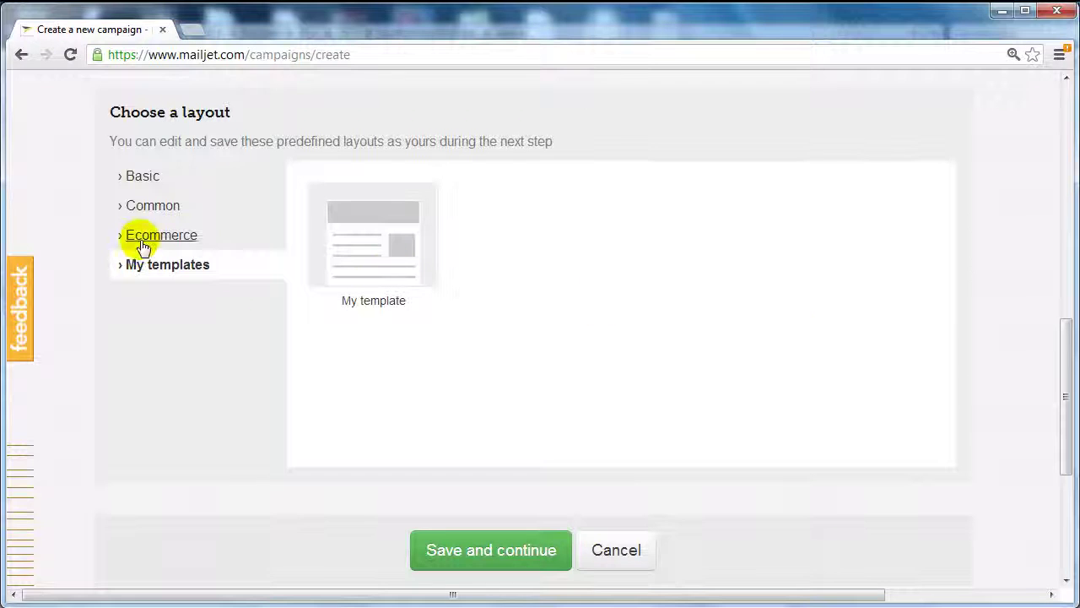
# - Switch the layout chooser back to the Common category of templates
pyautogui.click(140, 211)
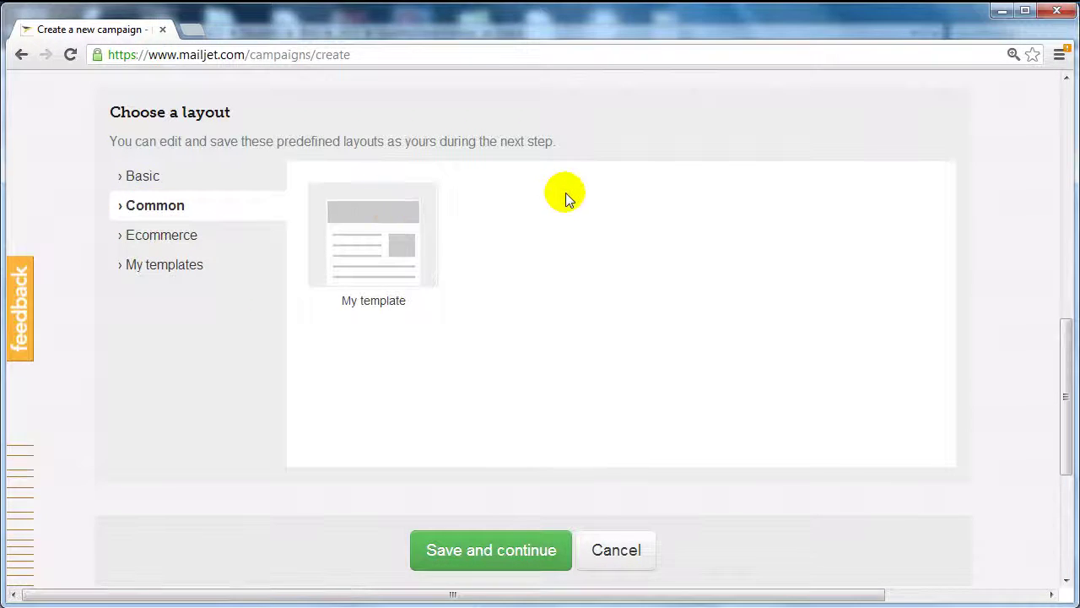
pyautogui.click(165, 207)
pyautogui.scroll(-1, 912, 263)
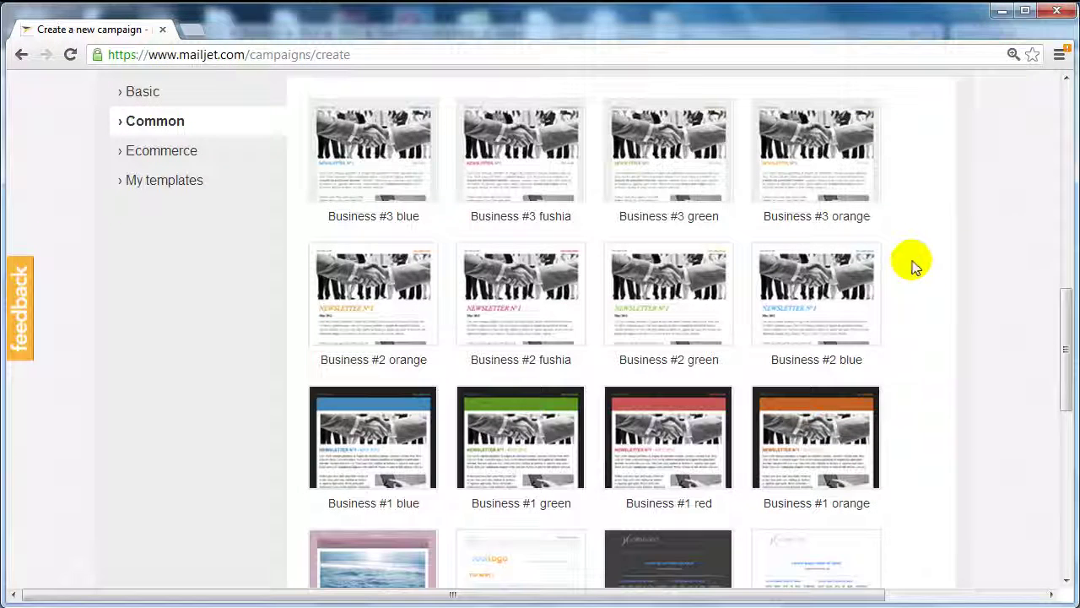
# - Preview the Business #1 blue template, look through its whole newsletter, and close the preview
pyautogui.moveTo(1065, 306)
pyautogui.mouseDown()
pyautogui.moveTo(1065, 412)
pyautogui.moveTo(1052, 311)
pyautogui.moveTo(1059, 369)
pyautogui.moveTo(1060, 310)
pyautogui.mouseUp()
pyautogui.moveTo(377, 483)
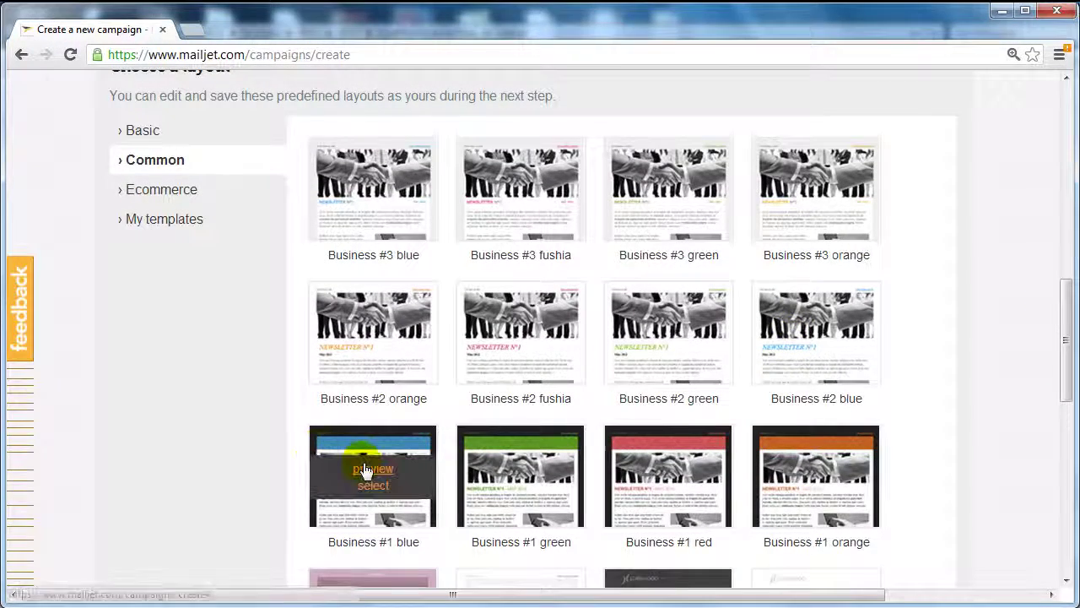
pyautogui.scroll(-1, 377, 475)
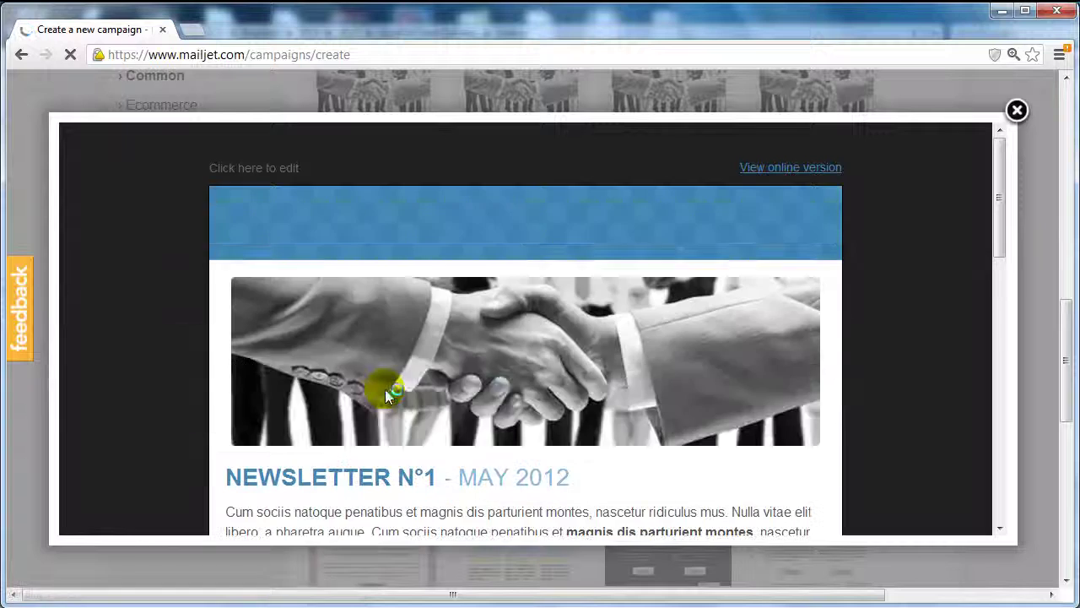
pyautogui.scroll(-10, 912, 291)
pyautogui.scroll(-3, 868, 329)
pyautogui.scroll(12, 866, 330)
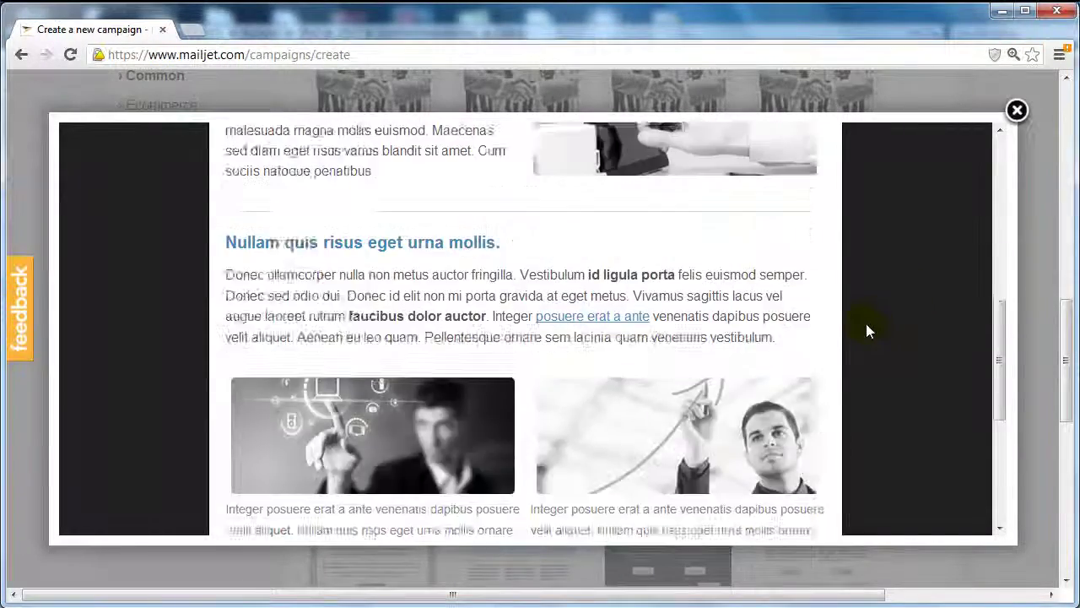
pyautogui.press('Escape')
# - Select the Business #1 blue layout, then save the basic information and continue to the Customize stage
pyautogui.scroll(-1, 869, 334)
pyautogui.scroll(-1, 435, 403)
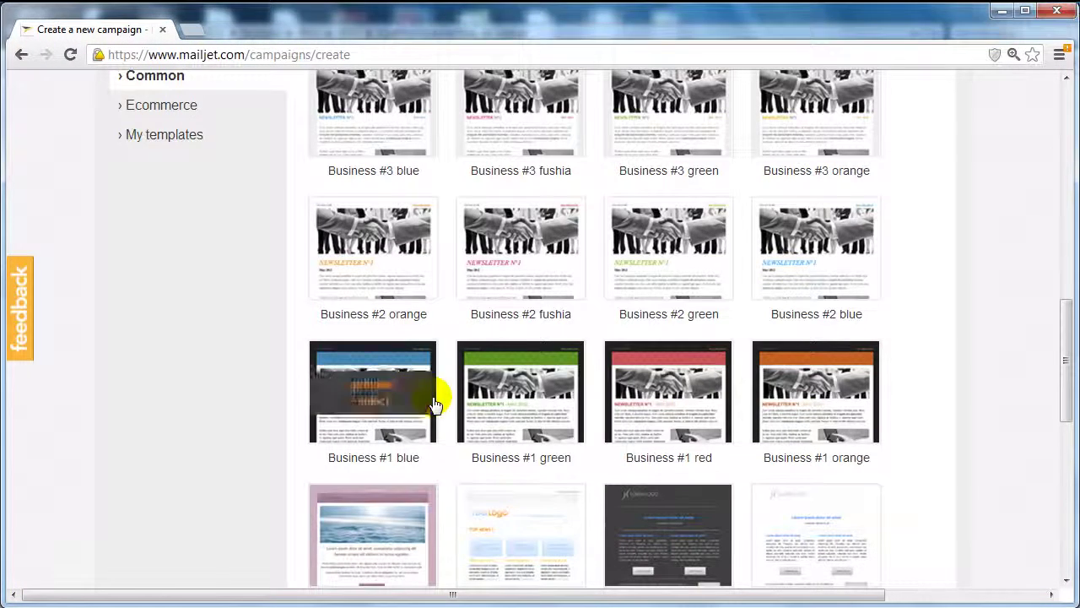
pyautogui.click(369, 402)
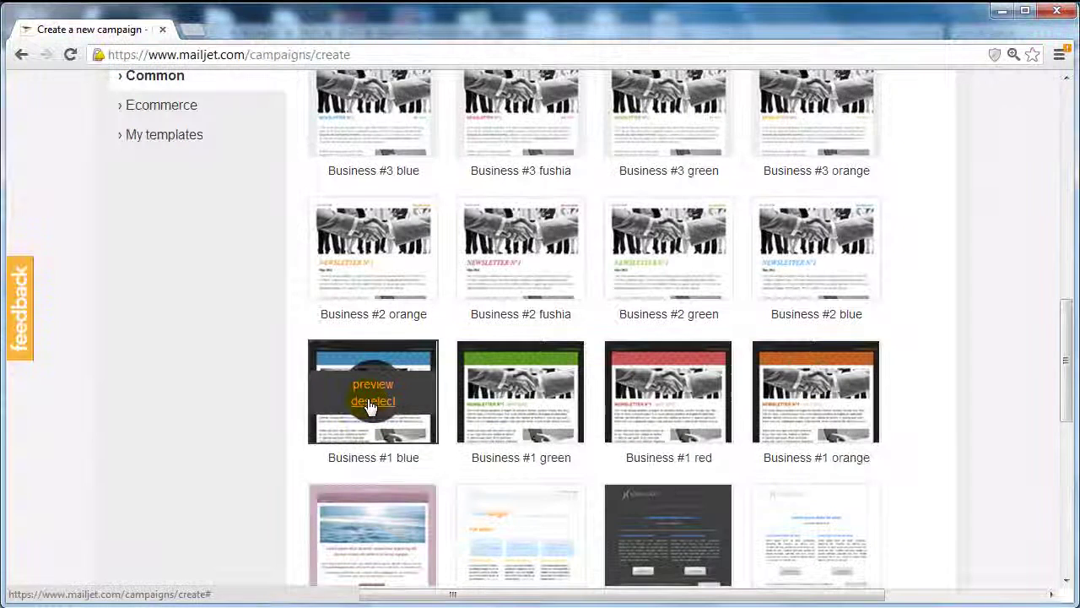
pyautogui.scroll(-1, 370, 406)
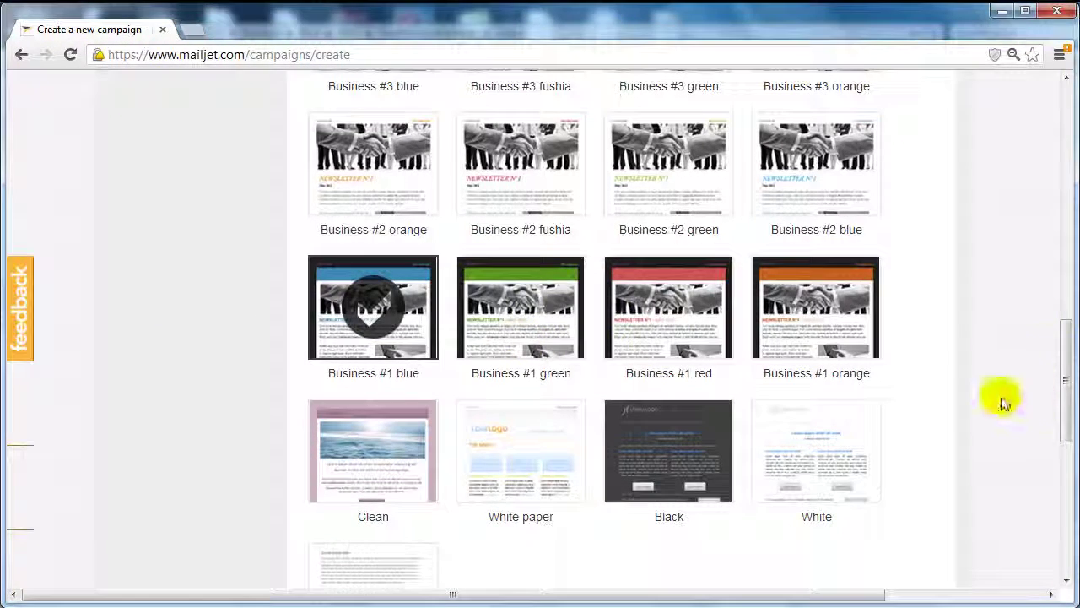
pyautogui.scroll(-3, 909, 406)
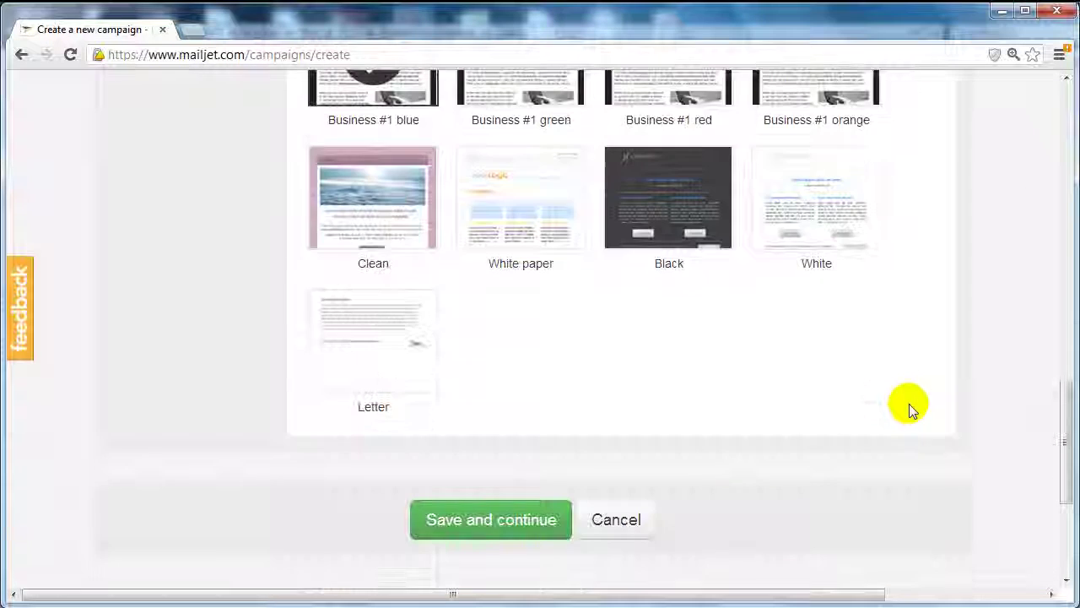
pyautogui.click(524, 521)
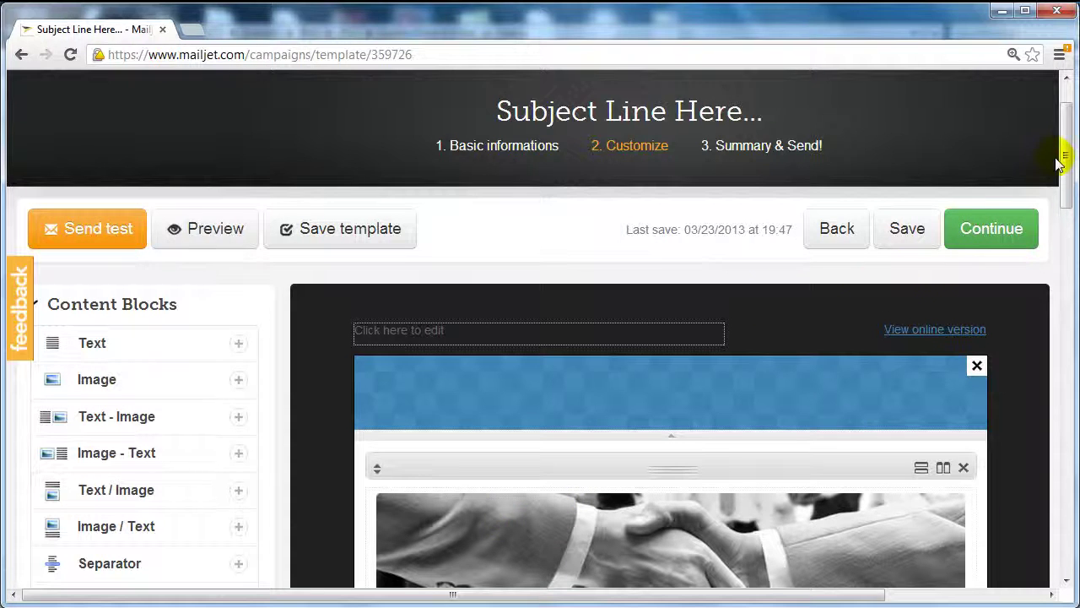
# - Select the "Click here to edit" placeholder text above the template's blue header banner
pyautogui.moveTo(1062, 162); pyautogui.dragTo(1065, 187)
pyautogui.click(497, 253)
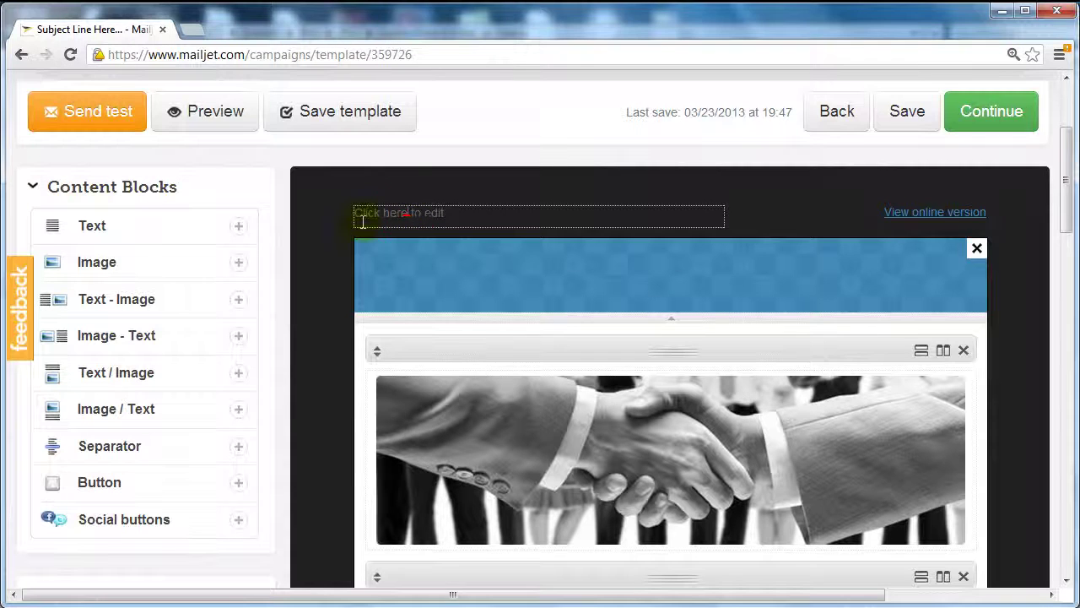
pyautogui.tripleClick(495, 214)
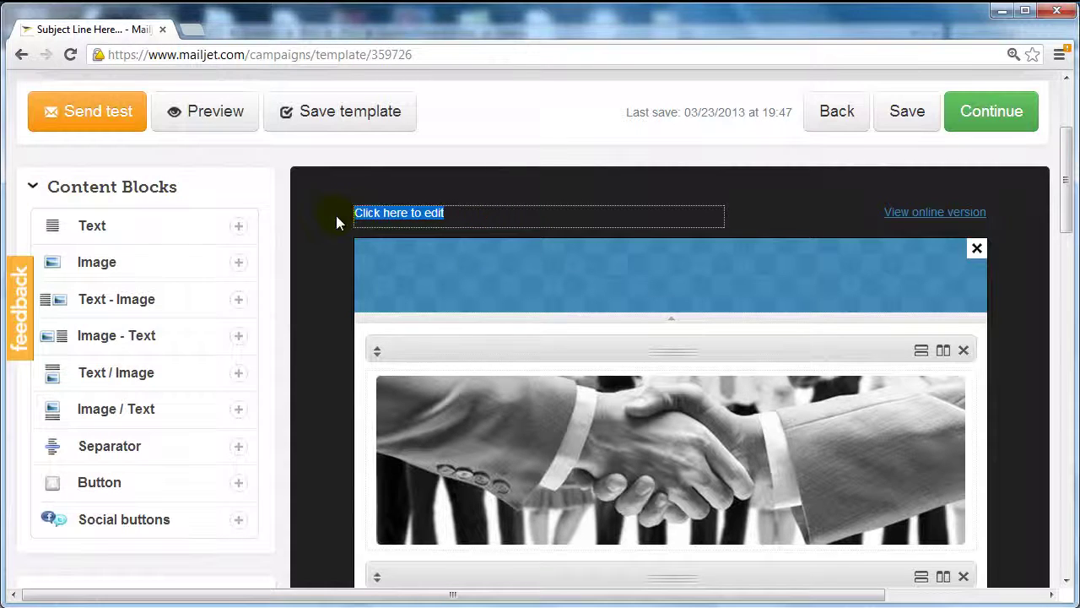
# - Open the image upload and link options of the template's blue header banner
pyautogui.click(780, 272)
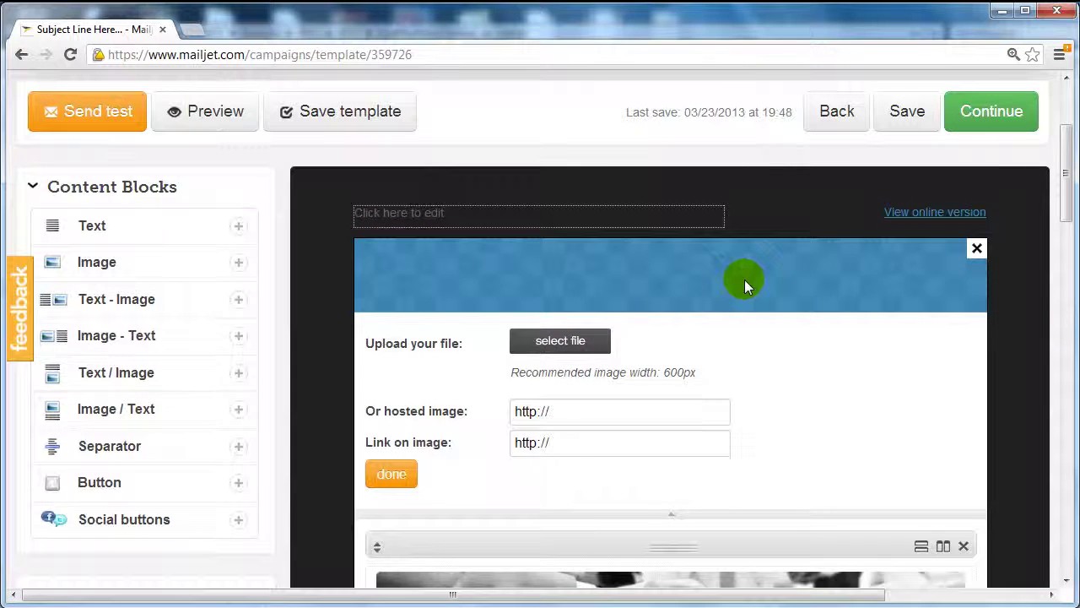
pyautogui.scroll(-1, 717, 294)
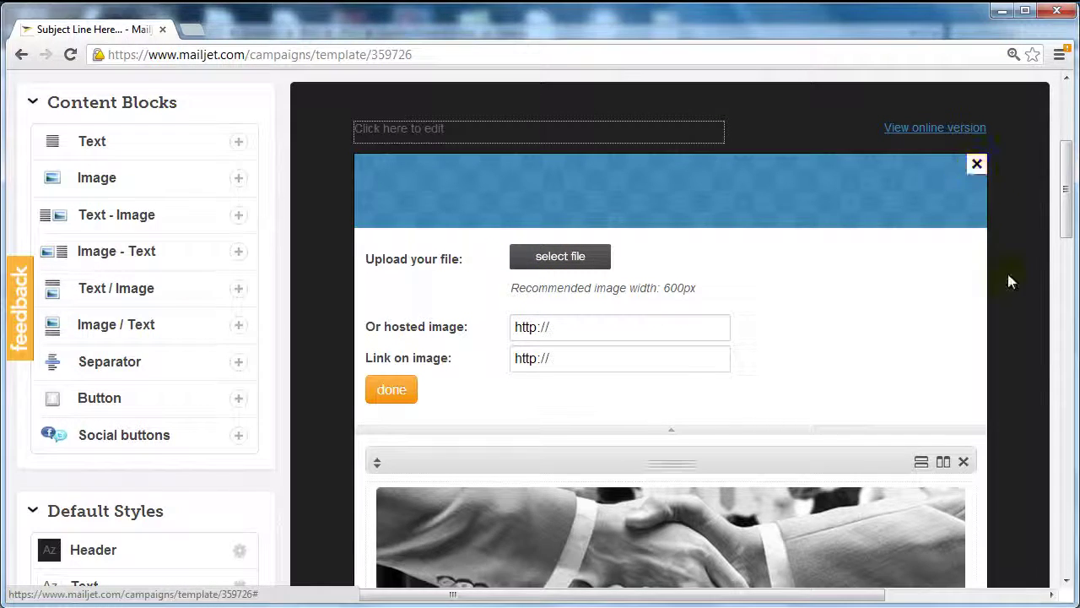
# - Open the image upload and link options of the handshake picture below the header and look over them
pyautogui.scroll(-3, 1008, 278)
pyautogui.click(653, 284)
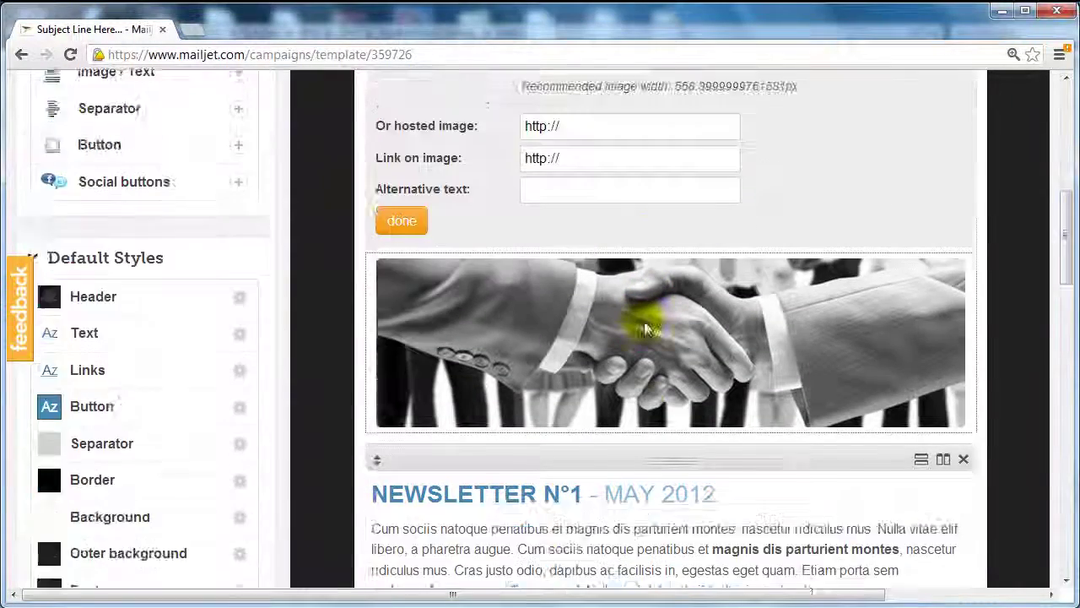
pyautogui.scroll(-1, 644, 321)
pyautogui.scroll(2, 643, 321)
pyautogui.scroll(-5, 632, 374)
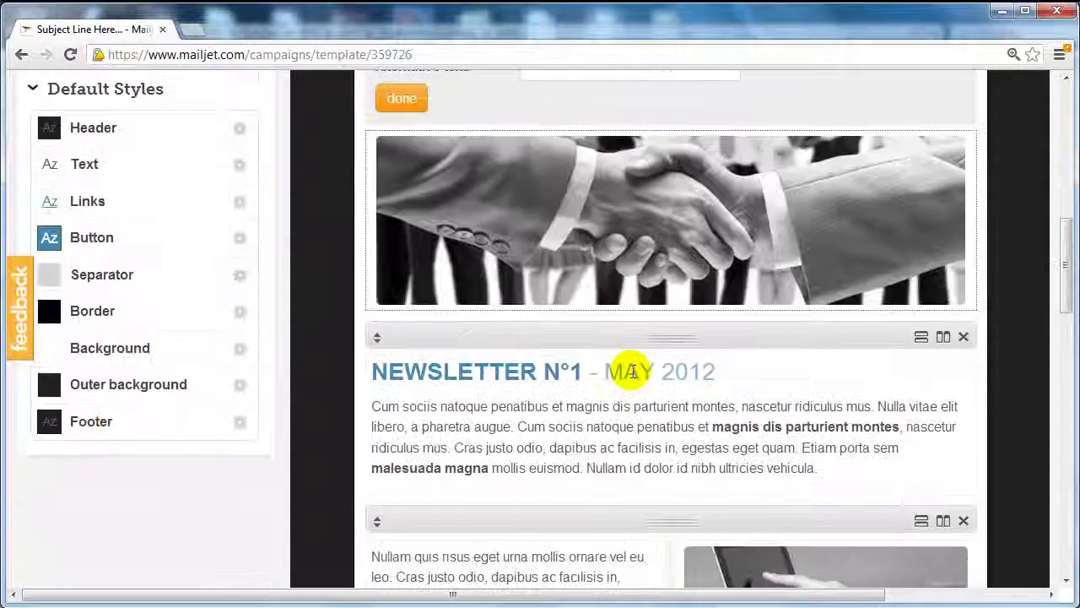
# - Open the newsletter heading's text block for editing and replace "NEWSLETTER N°1" with "Main Headline"
pyautogui.click(437, 198)
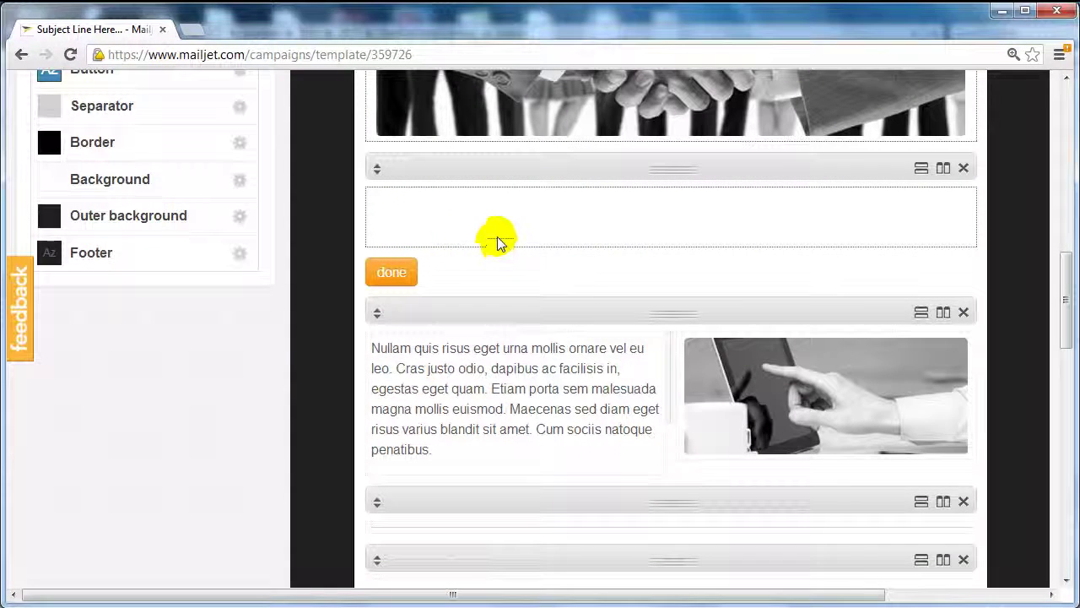
pyautogui.click(395, 271)
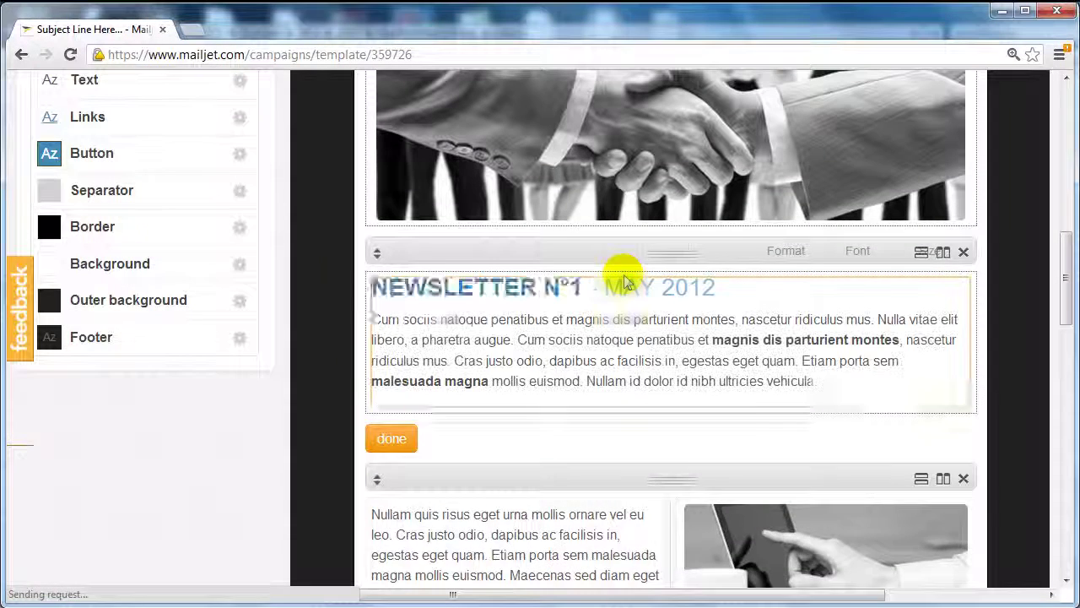
pyautogui.moveTo(591, 279); pyautogui.dragTo(338, 273)
pyautogui.write('Main Headline - MAY 2012')
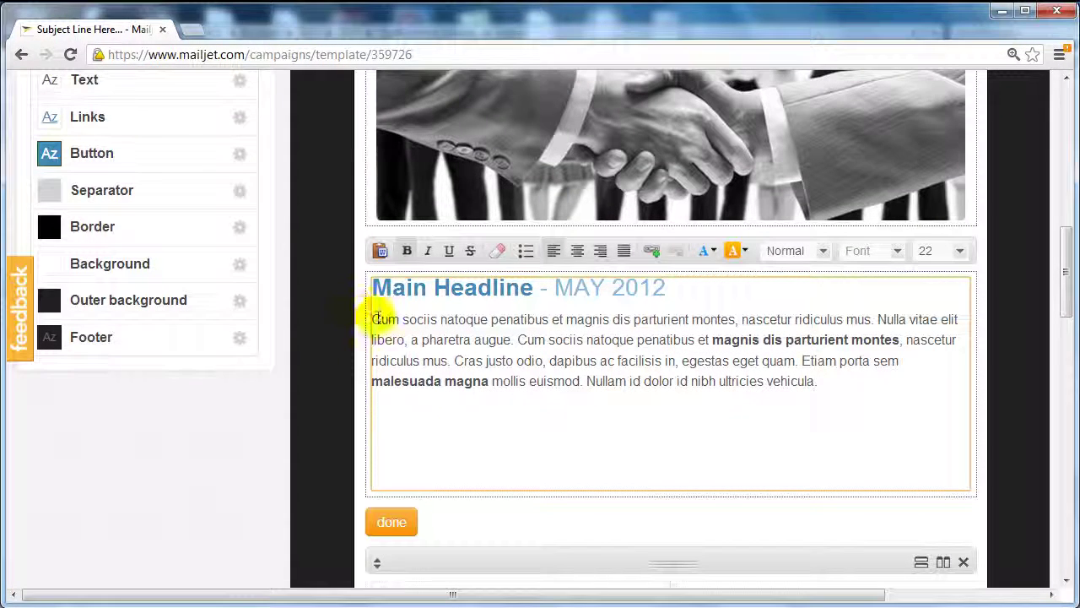
# - Change the text color of the words "Main Headline" to light blue
pyautogui.moveTo(368, 288); pyautogui.dragTo(531, 288)
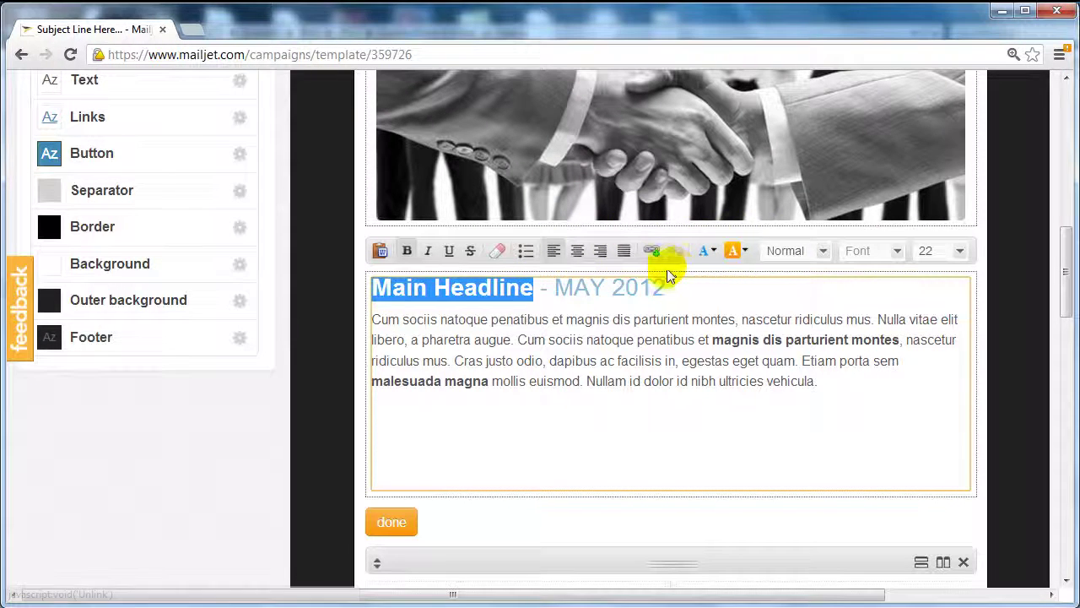
pyautogui.click(713, 250)
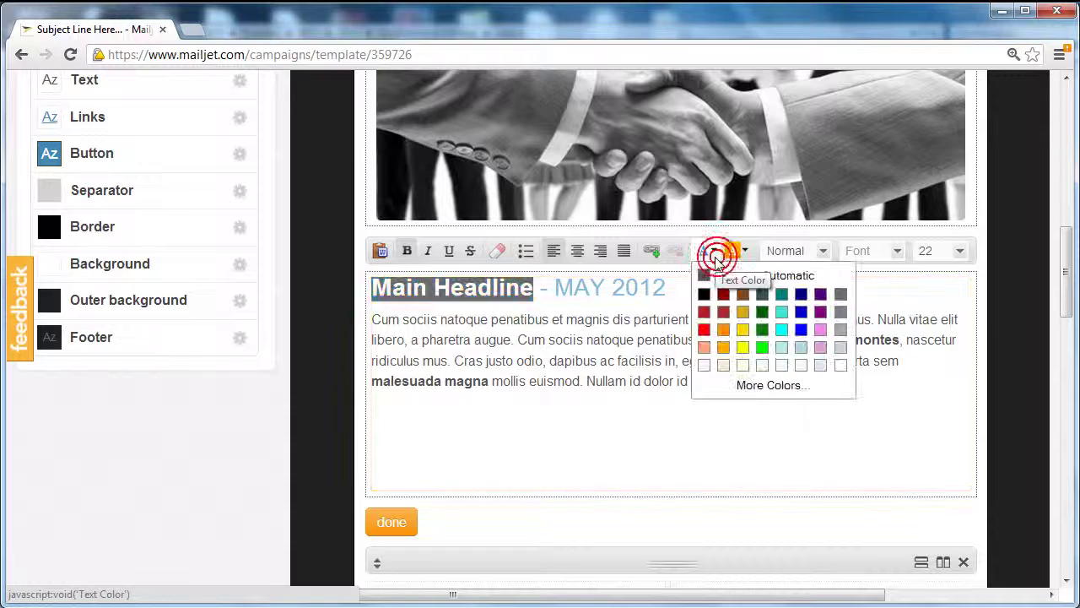
pyautogui.click(801, 347)
pyautogui.click(597, 304)
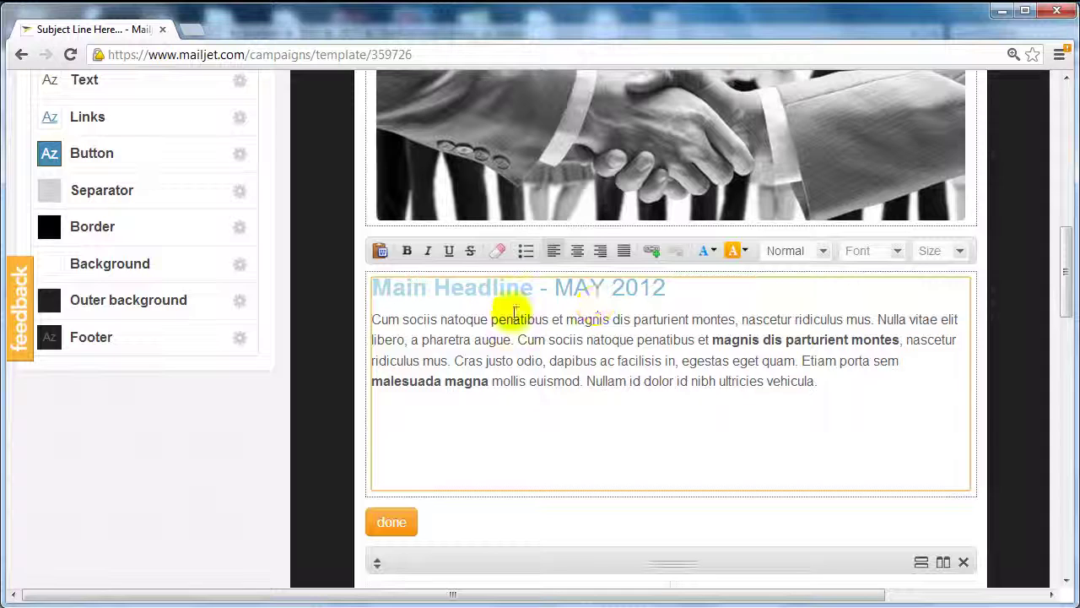
# - Try centered, right, left and justified alignment on the headline and its paragraph, then set them back to left alignment
pyautogui.moveTo(379, 320); pyautogui.dragTo(896, 376)
pyautogui.click(880, 389)
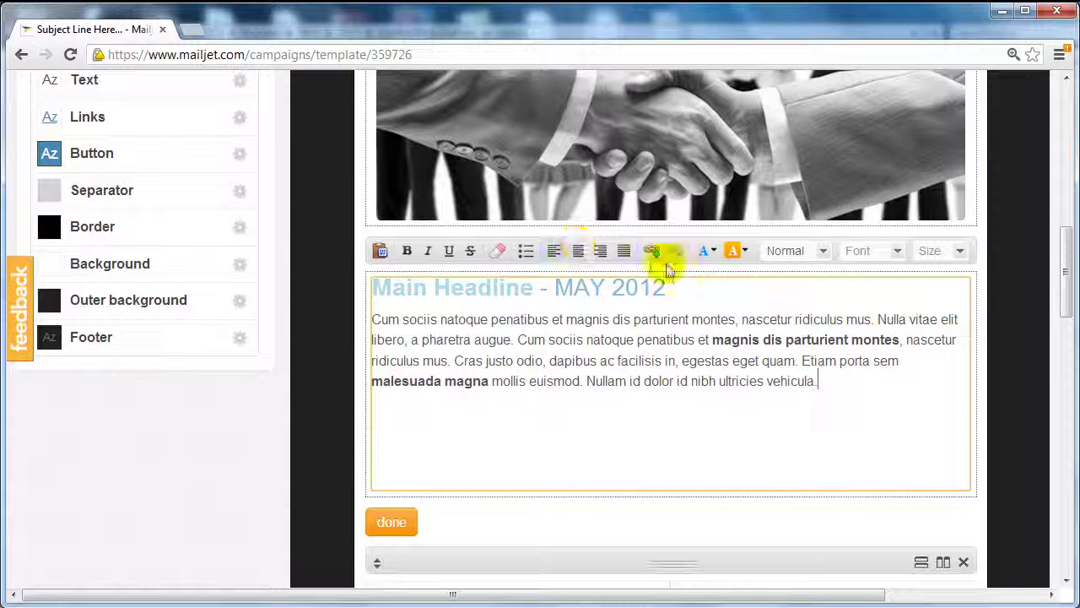
pyautogui.moveTo(849, 388); pyautogui.dragTo(376, 289)
pyautogui.click(577, 251)
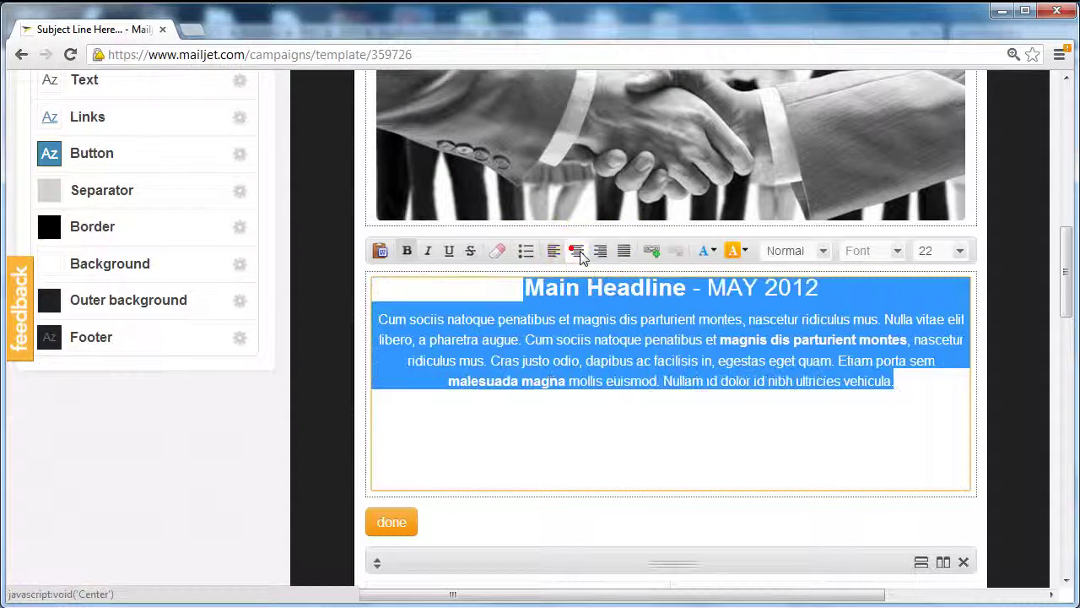
pyautogui.click(600, 252)
pyautogui.click(553, 253)
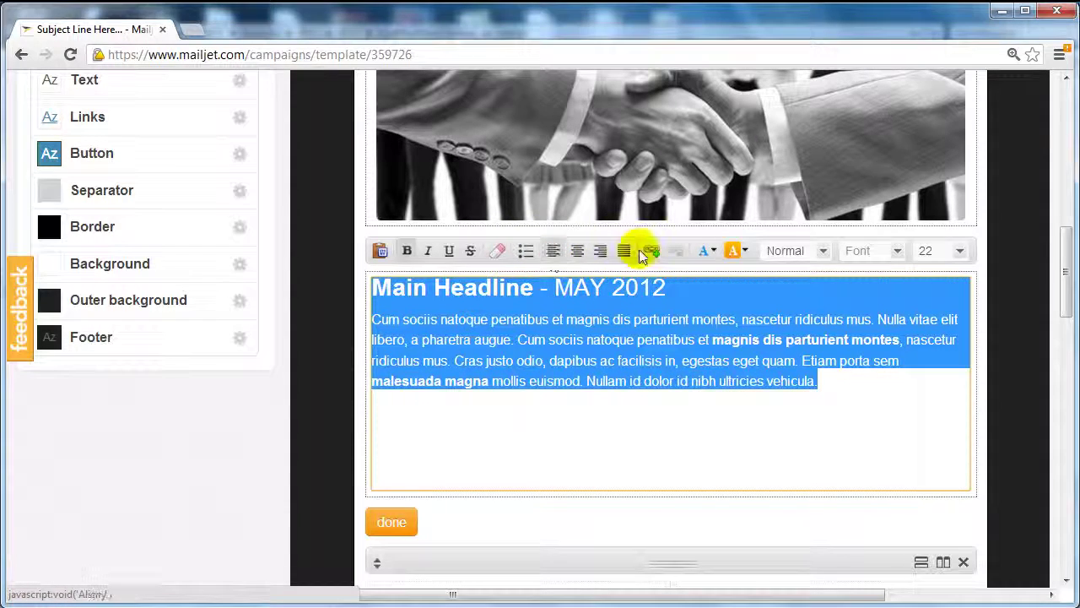
pyautogui.click(625, 251)
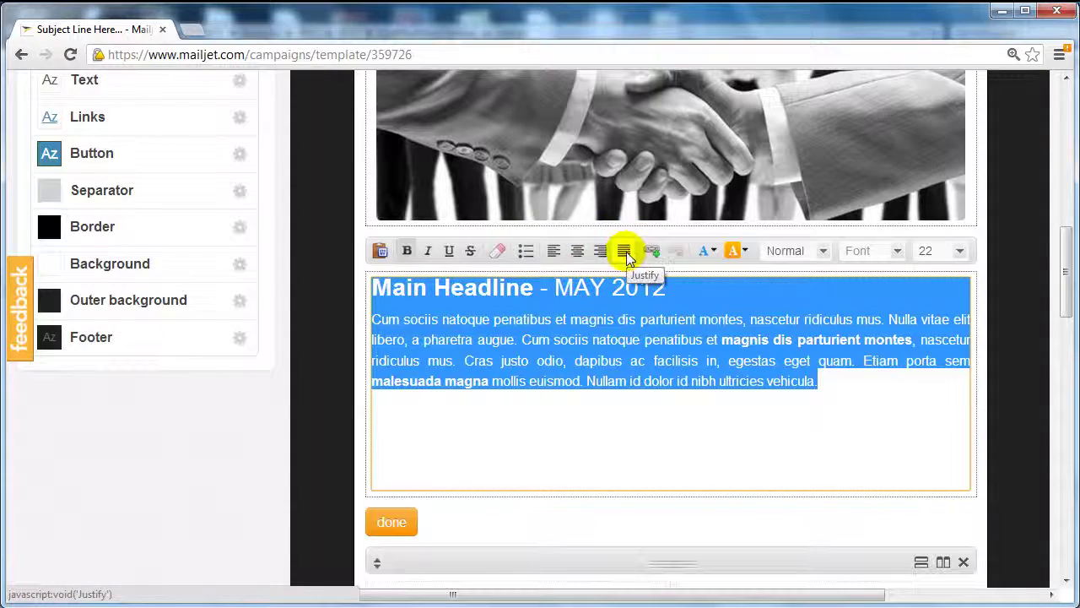
pyautogui.click(550, 252)
# - Try bulleted list formatting on the headline and paragraph, remove it, and undo the list changes
pyautogui.click(526, 250)
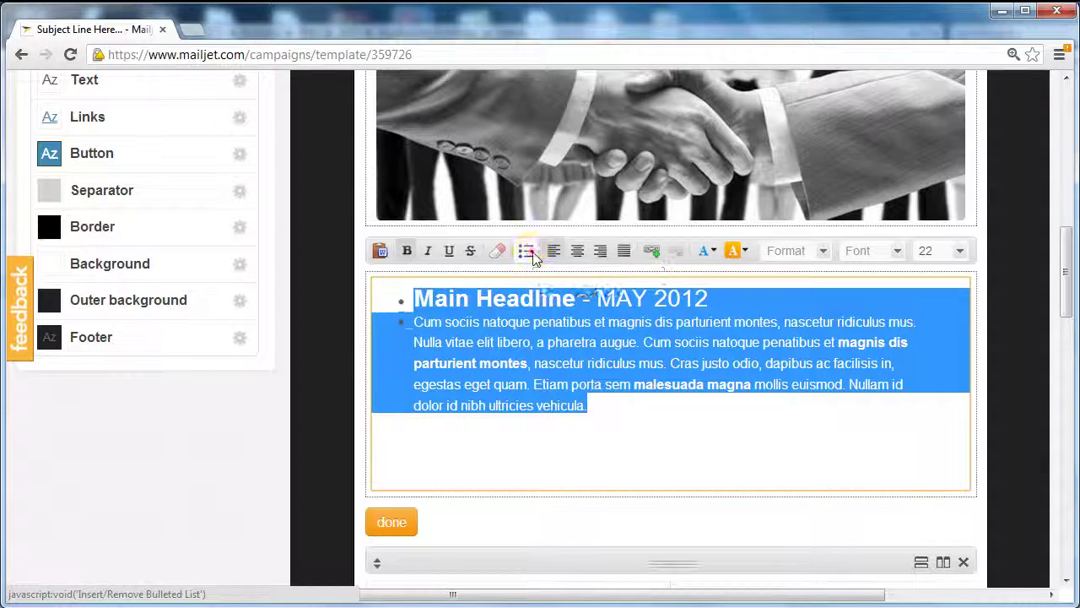
pyautogui.click(526, 251)
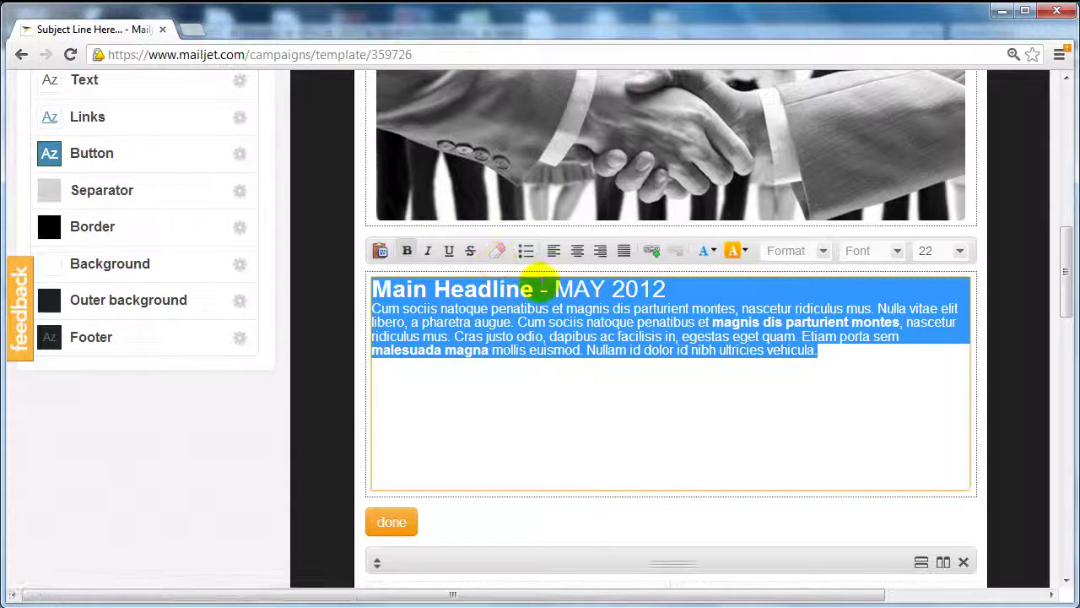
pyautogui.click(708, 376)
pyautogui.hotkey('ctrl', 'z')
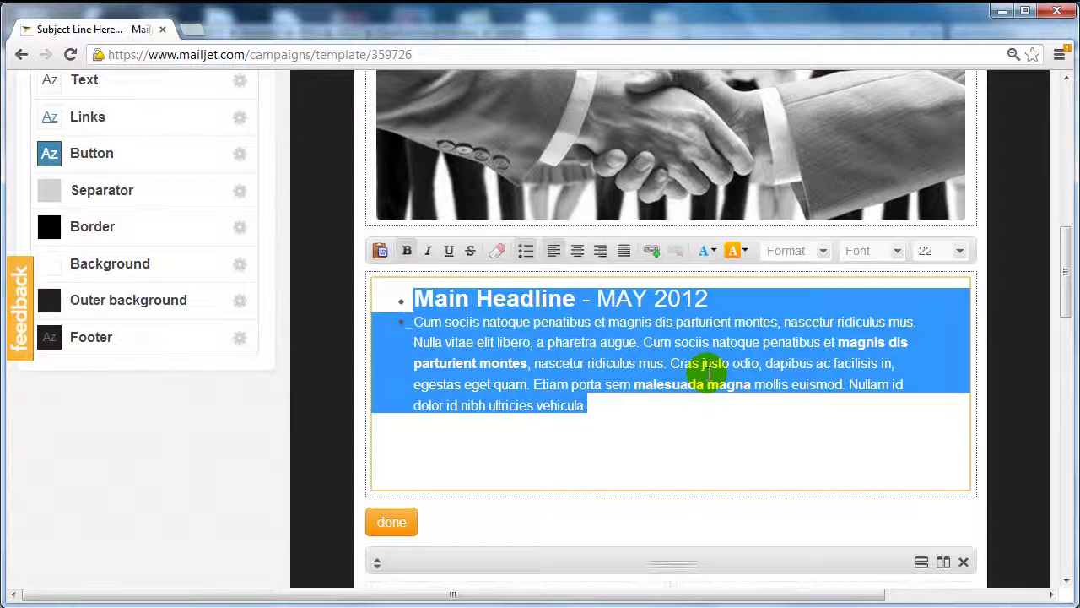
pyautogui.hotkey('ctrl', 'z')
# - Deselect the text and finish editing the "Main Headline - MAY 2012" text block
pyautogui.click(663, 381)
pyautogui.scroll(-1, 464, 430)
pyautogui.click(391, 437)
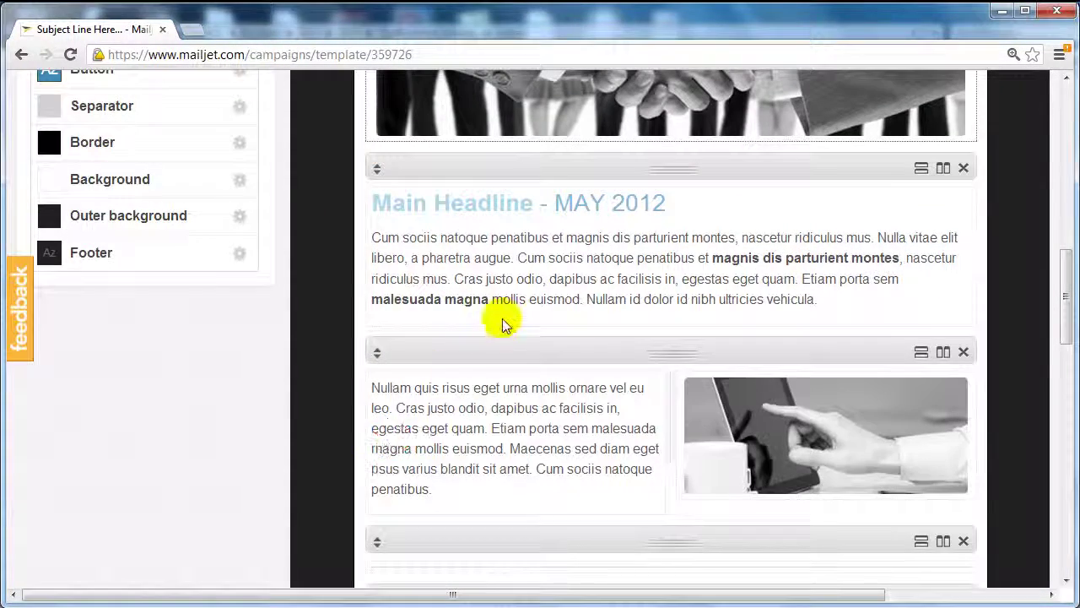
# - Delete the "Call to action" button block and the empty text block at the end of the newsletter
pyautogui.scroll(-2, 876, 284)
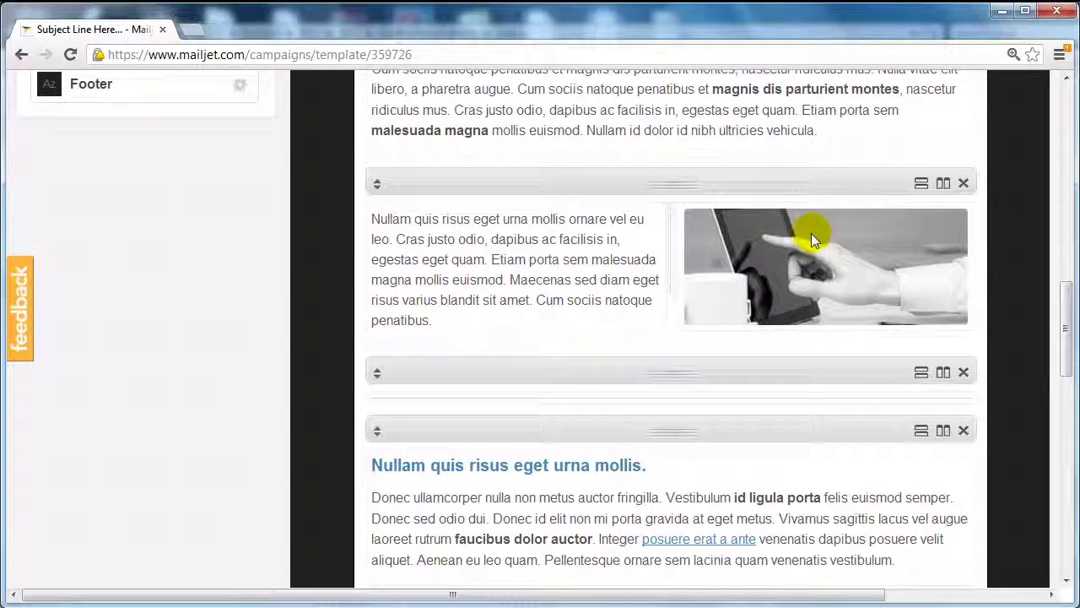
pyautogui.scroll(-4, 621, 337)
pyautogui.scroll(-5, 621, 332)
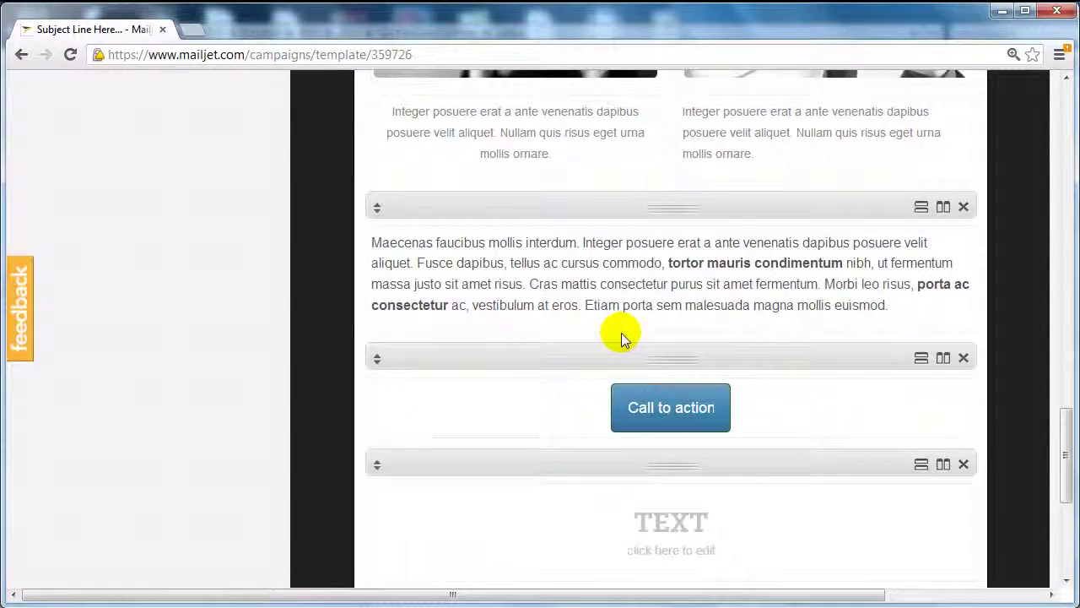
pyautogui.scroll(2, 621, 332)
pyautogui.scroll(-2, 680, 333)
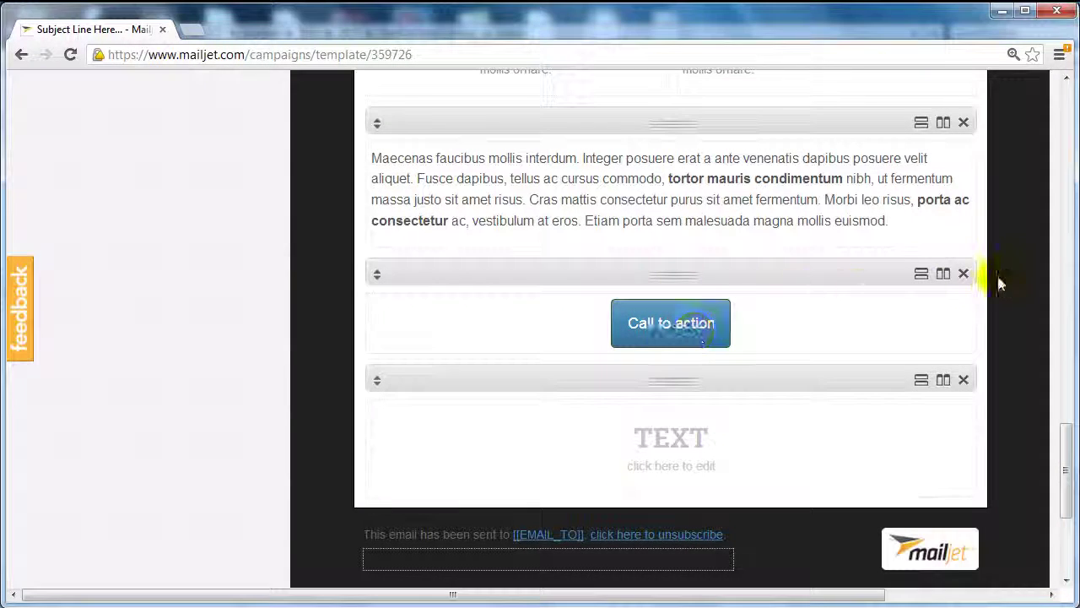
pyautogui.click(965, 273)
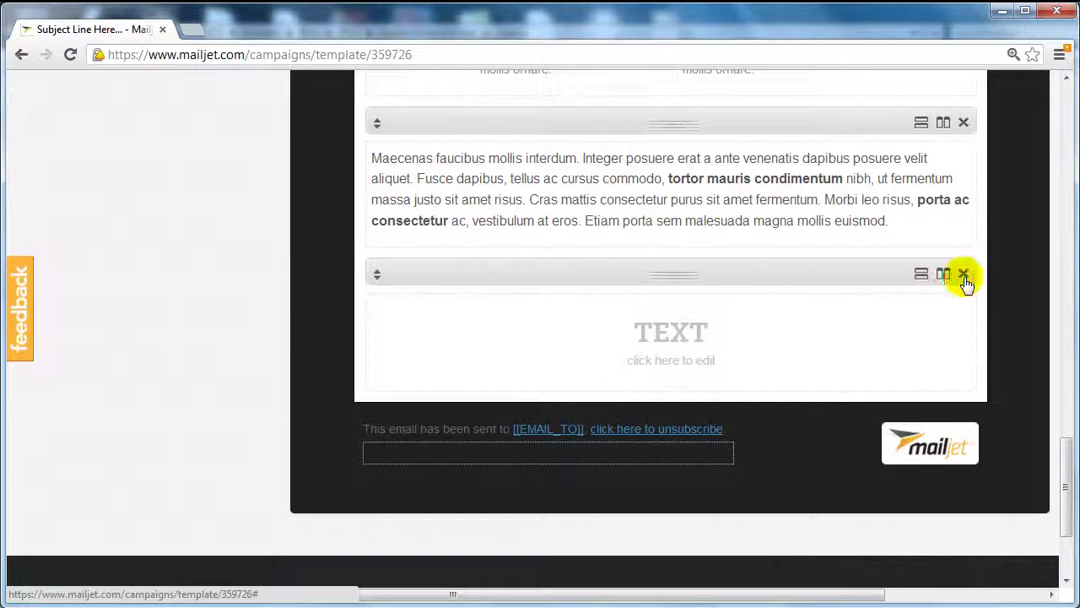
pyautogui.click(964, 275)
# - Delete the handshake image block directly beneath the header image
pyautogui.scroll(15, 964, 279)
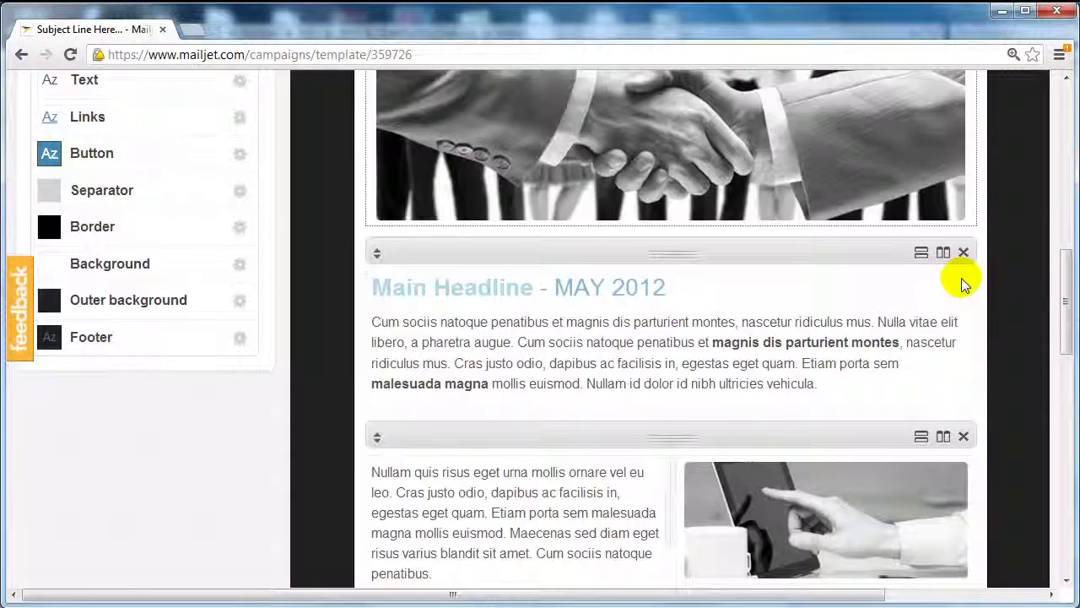
pyautogui.scroll(3, 150, 357)
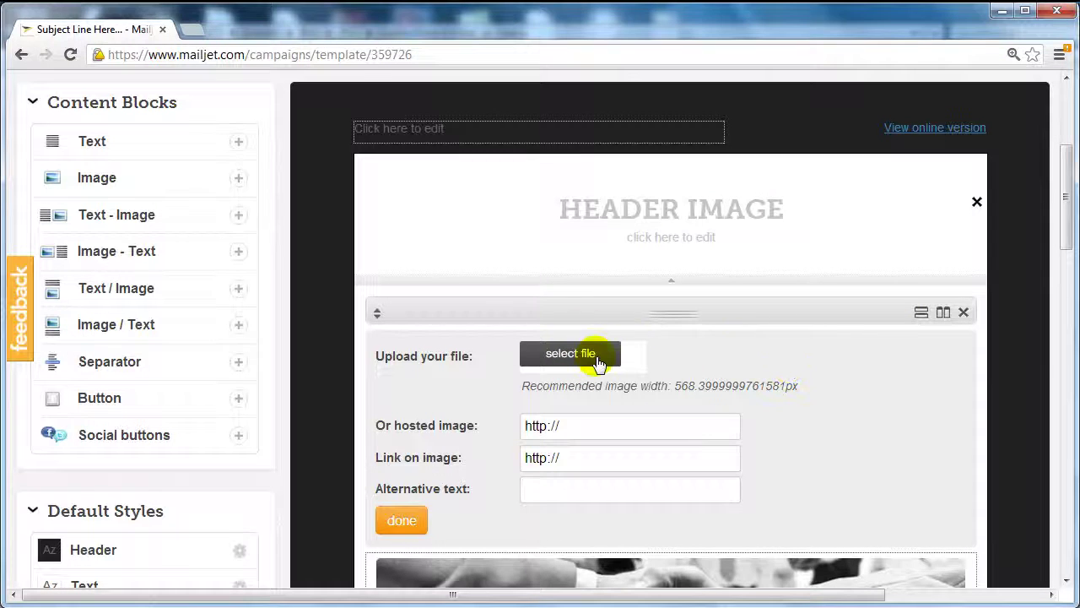
pyautogui.scroll(-1, 641, 196)
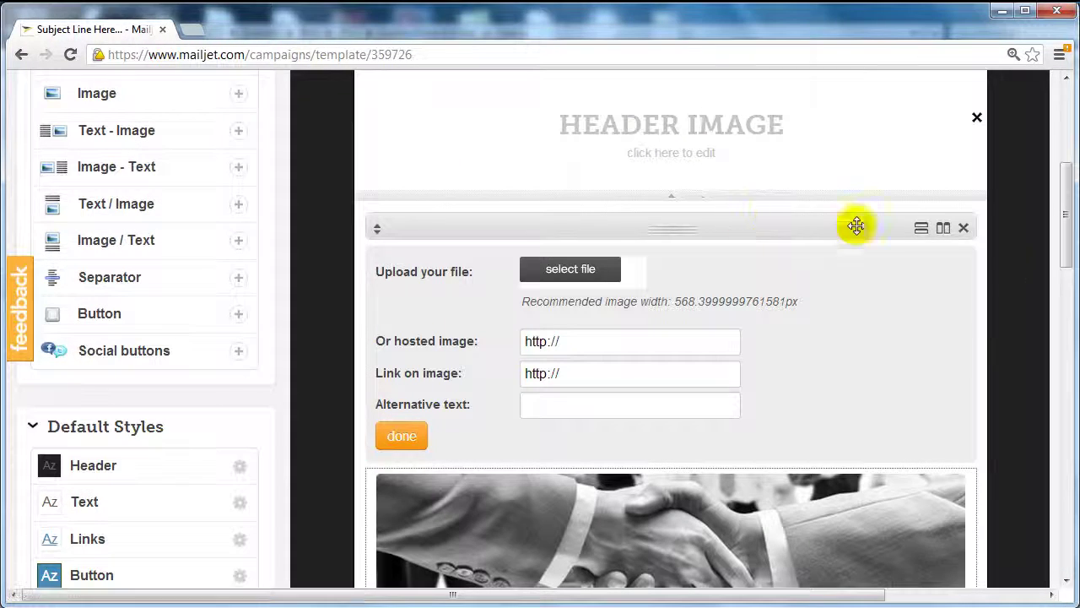
pyautogui.click(965, 229)
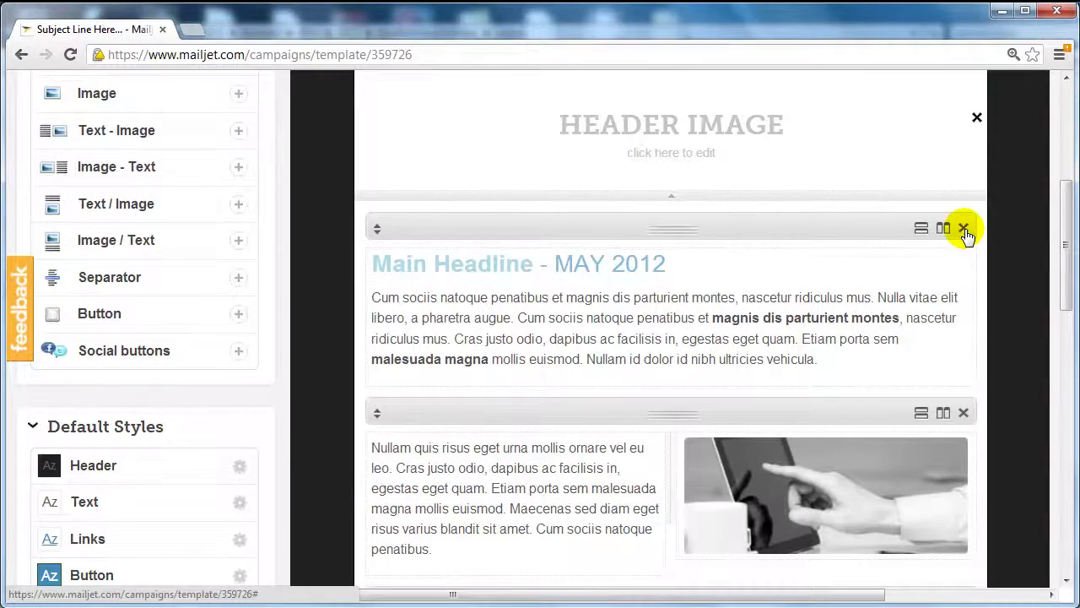
# - Delete everything below the tablet-picture block: the "Nullam quis risus" text, the two-picture block, the "Maecenas faucibus" text and the separator
pyautogui.scroll(1, 790, 352)
pyautogui.scroll(-3, 791, 348)
pyautogui.scroll(-3, 789, 346)
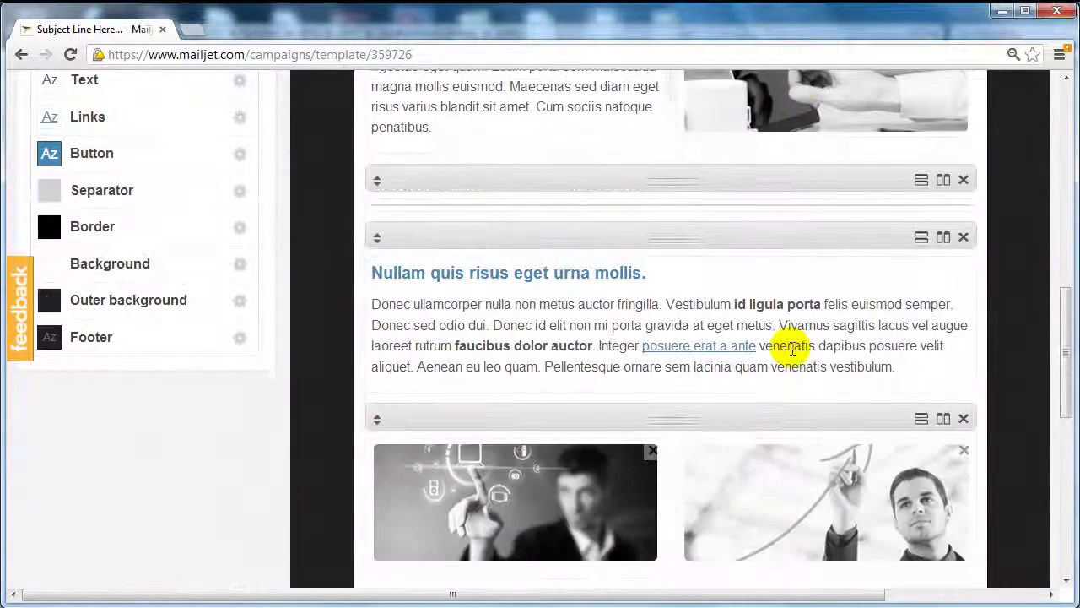
pyautogui.click(964, 235)
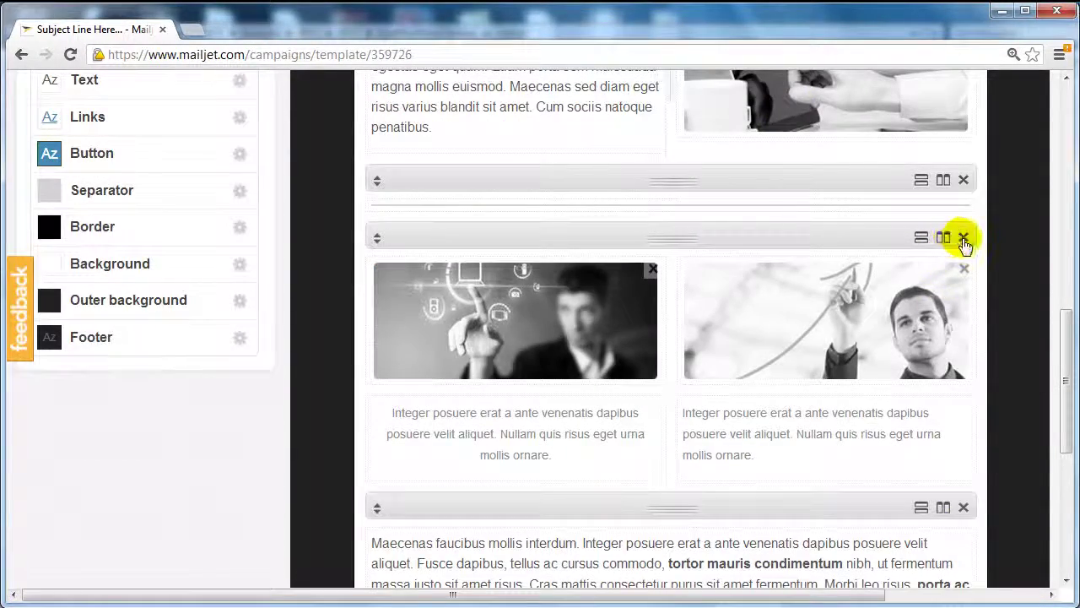
pyautogui.click(963, 237)
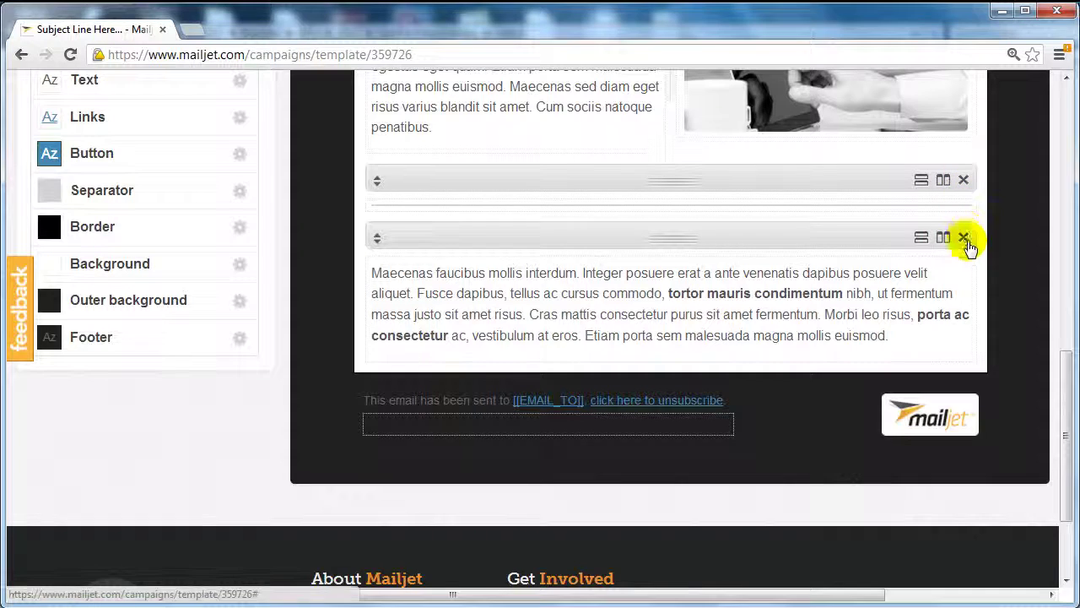
pyautogui.click(964, 237)
pyautogui.click(964, 180)
# - Add an Image - Text content block below the tablet-picture block at the end of the newsletter
pyautogui.scroll(3, 785, 323)
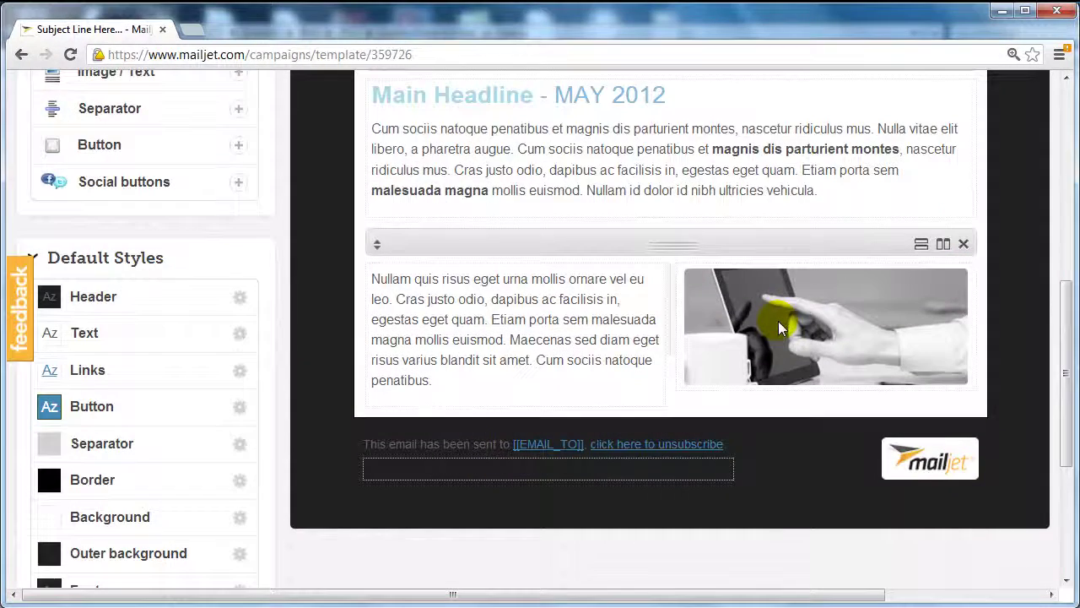
pyautogui.scroll(2, 228, 295)
pyautogui.scroll(-1, 228, 300)
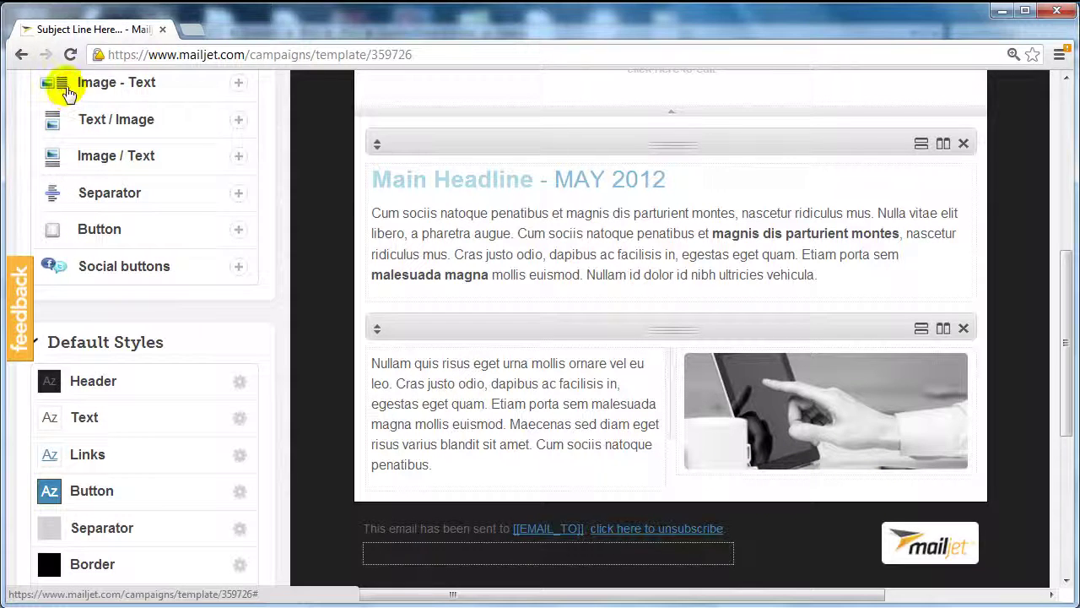
pyautogui.moveTo(68, 88); pyautogui.dragTo(571, 535)
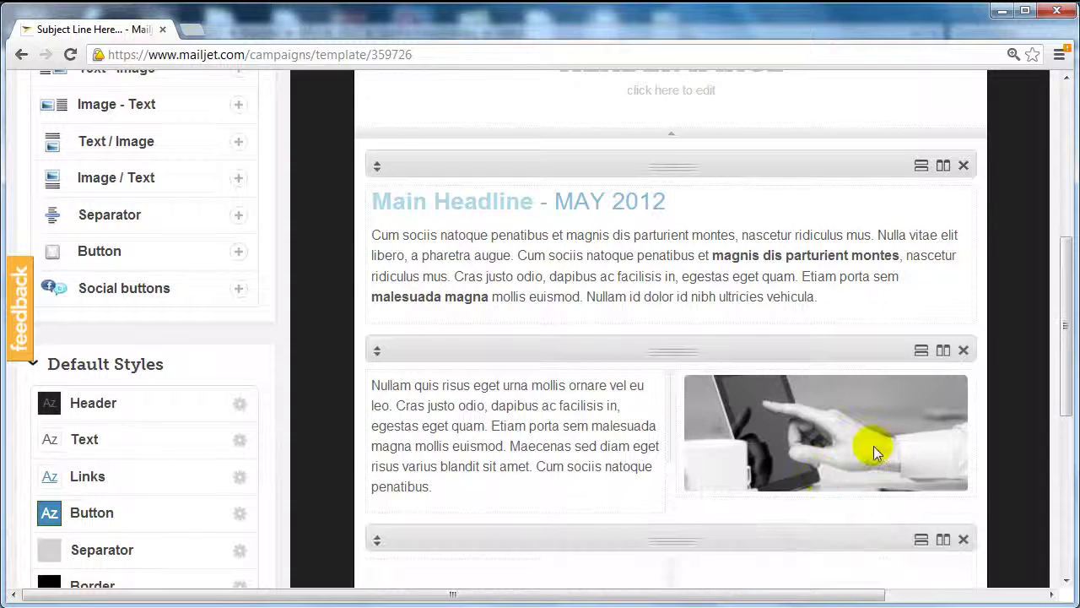
# - Open the new block's image placeholder for its upload options and its text placeholder for editing
pyautogui.scroll(-2, 873, 445)
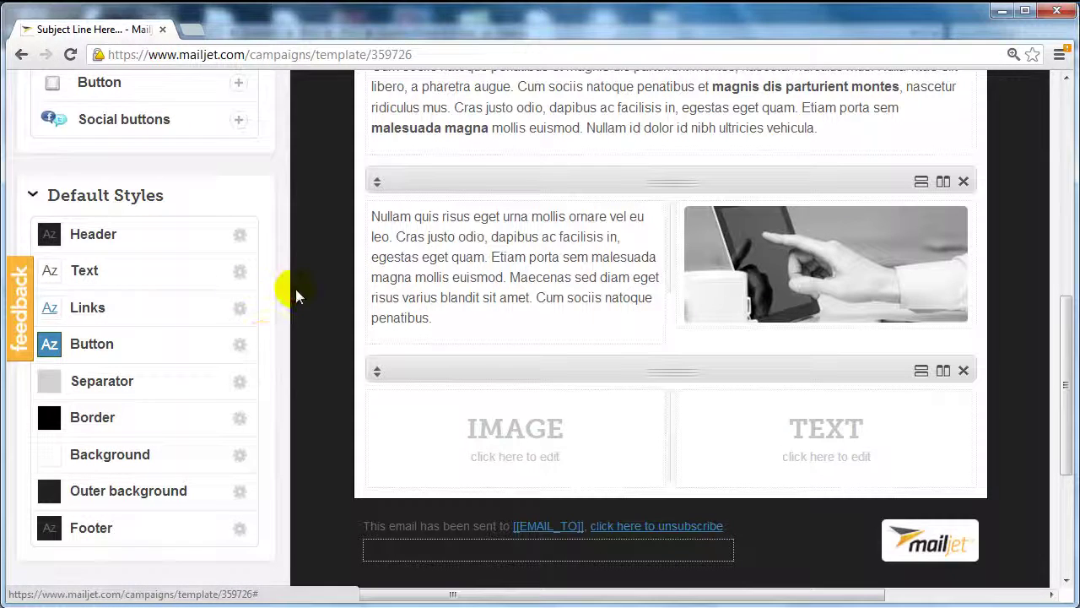
pyautogui.scroll(-1, 561, 353)
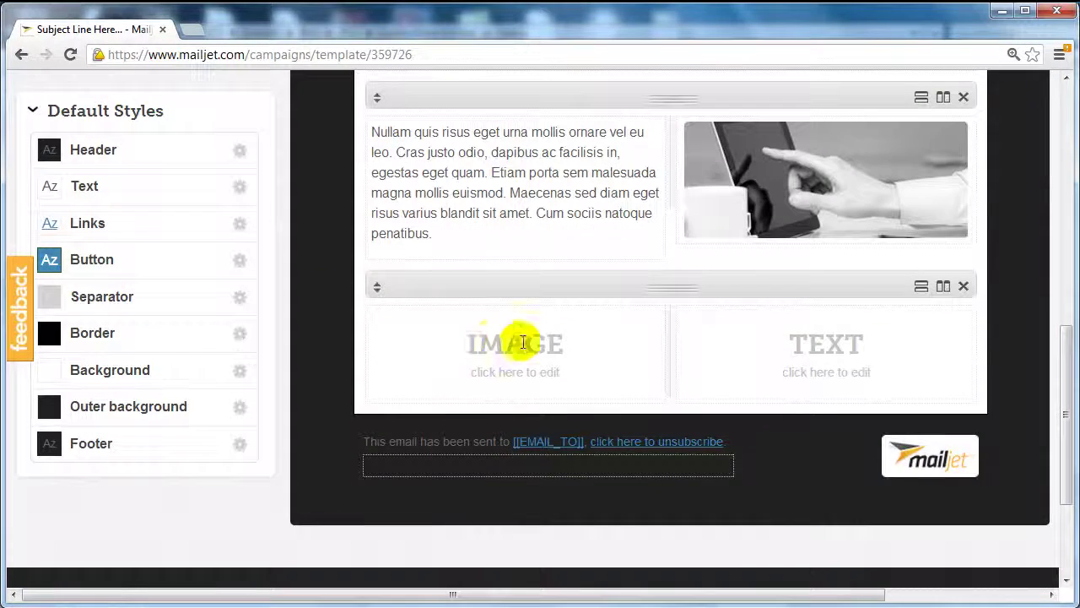
pyautogui.click(557, 352)
pyautogui.scroll(-3, 535, 376)
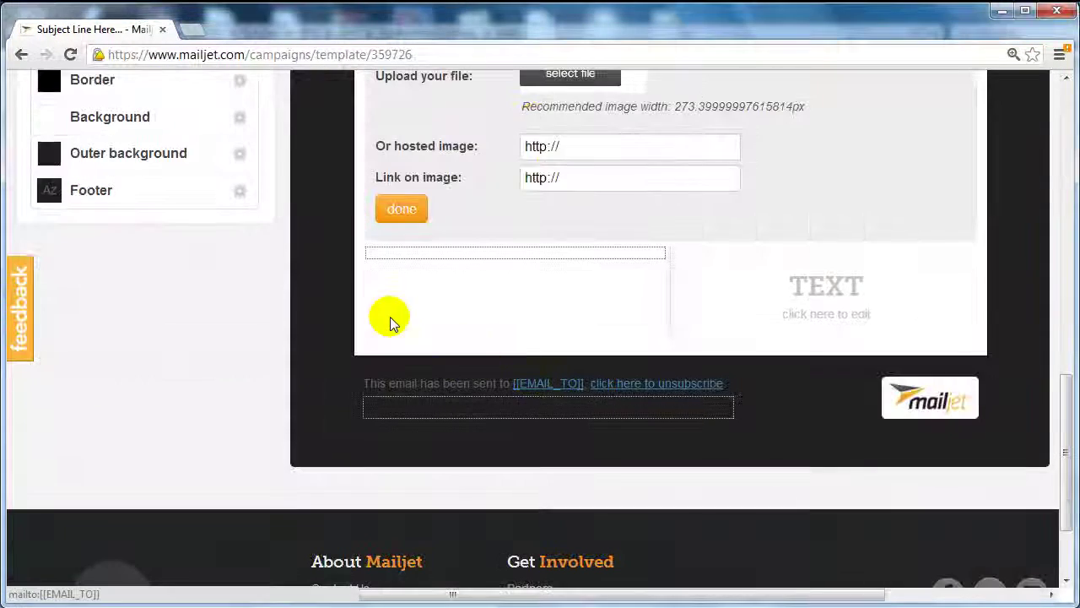
pyautogui.scroll(2, 729, 301)
pyautogui.scroll(-1, 769, 350)
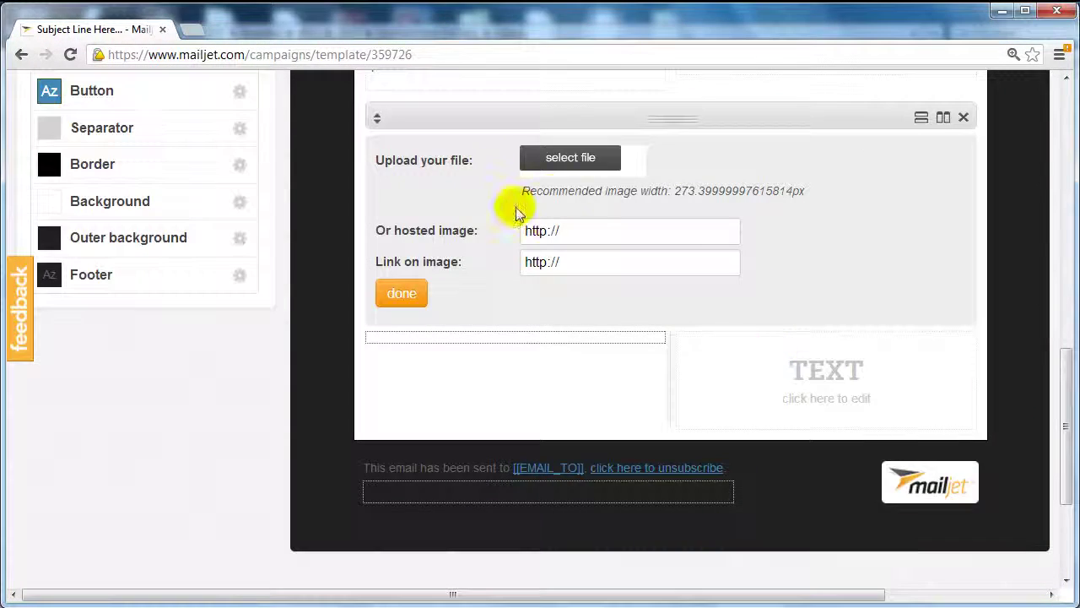
pyautogui.click(838, 362)
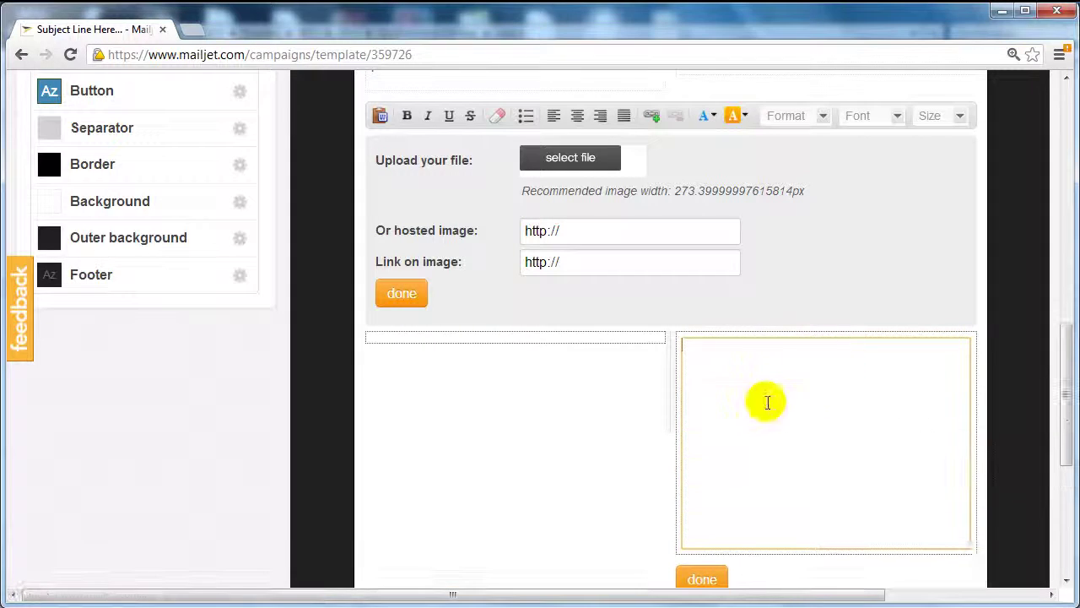
# - Finish editing the new Image - Text block, leaving both its text and its image placeholder empty
pyautogui.click(705, 577)
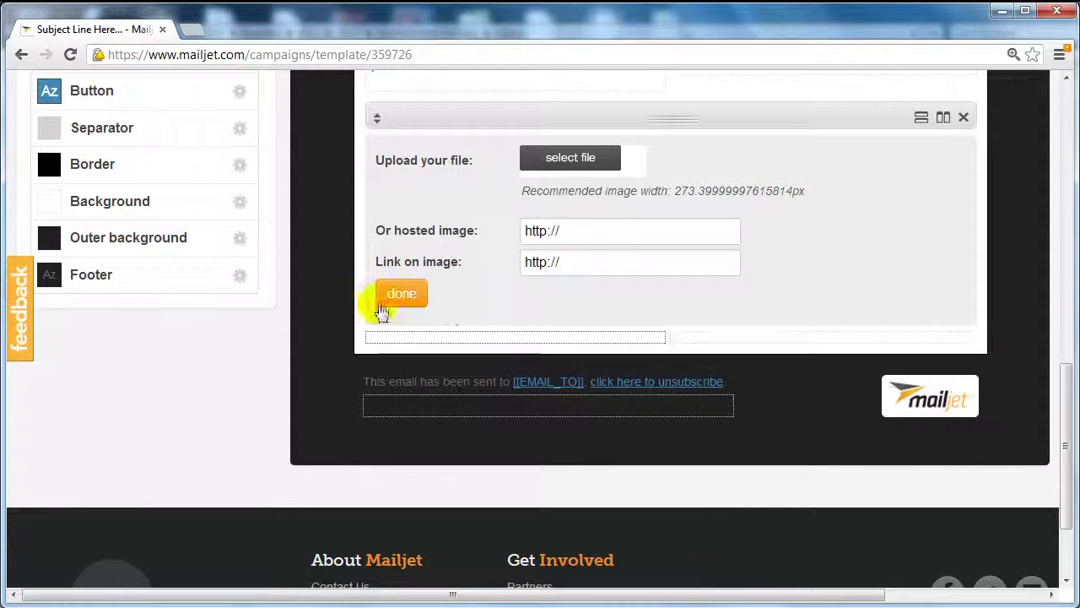
pyautogui.click(397, 294)
pyautogui.click(727, 445)
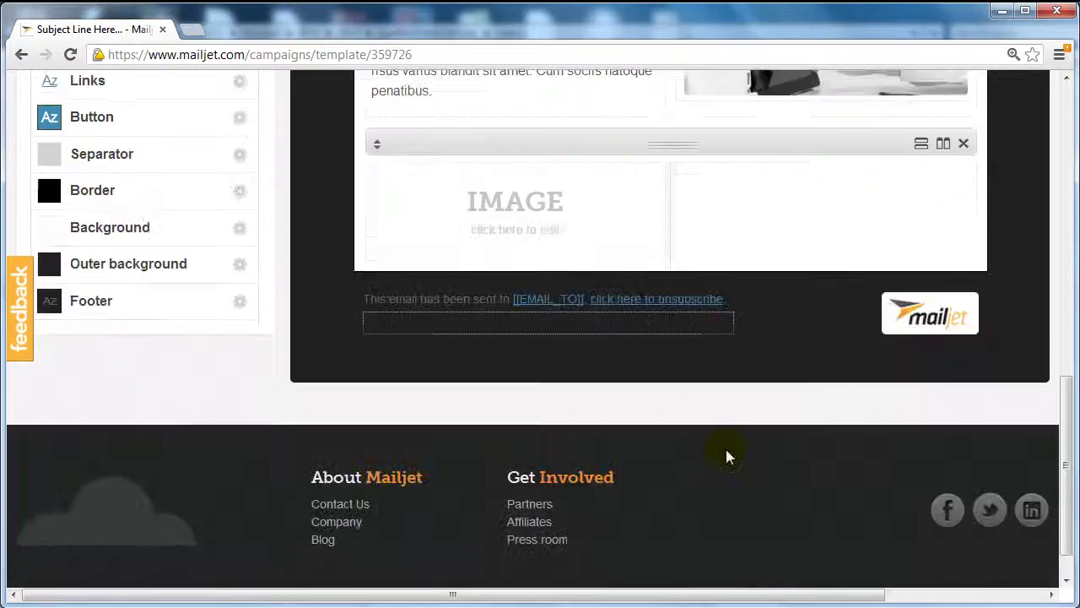
pyautogui.click(726, 449)
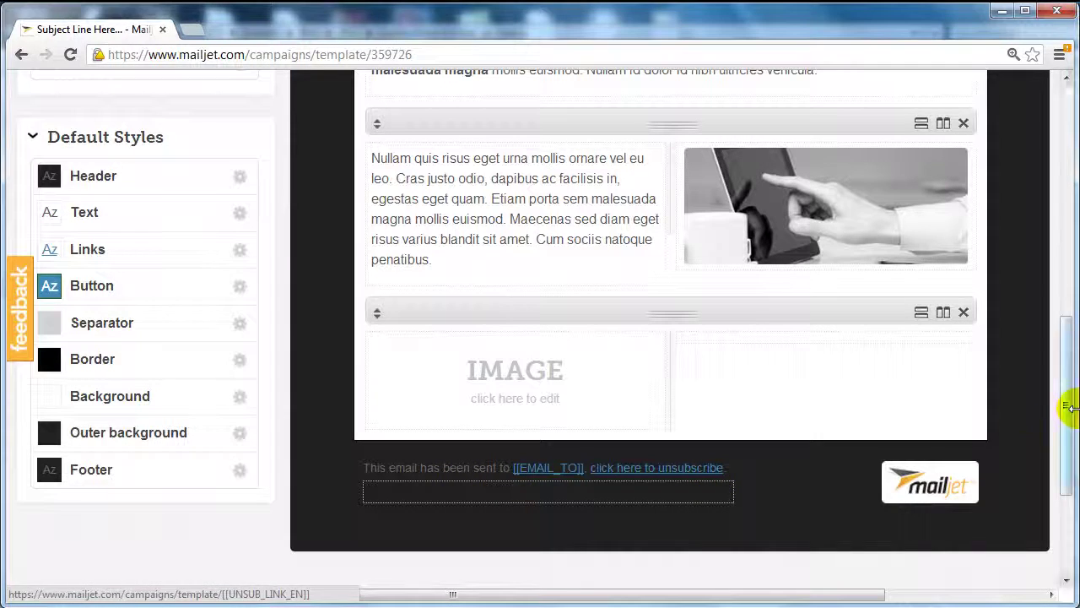
# - Save the customized newsletter campaign
pyautogui.scroll(3, 1021, 416)
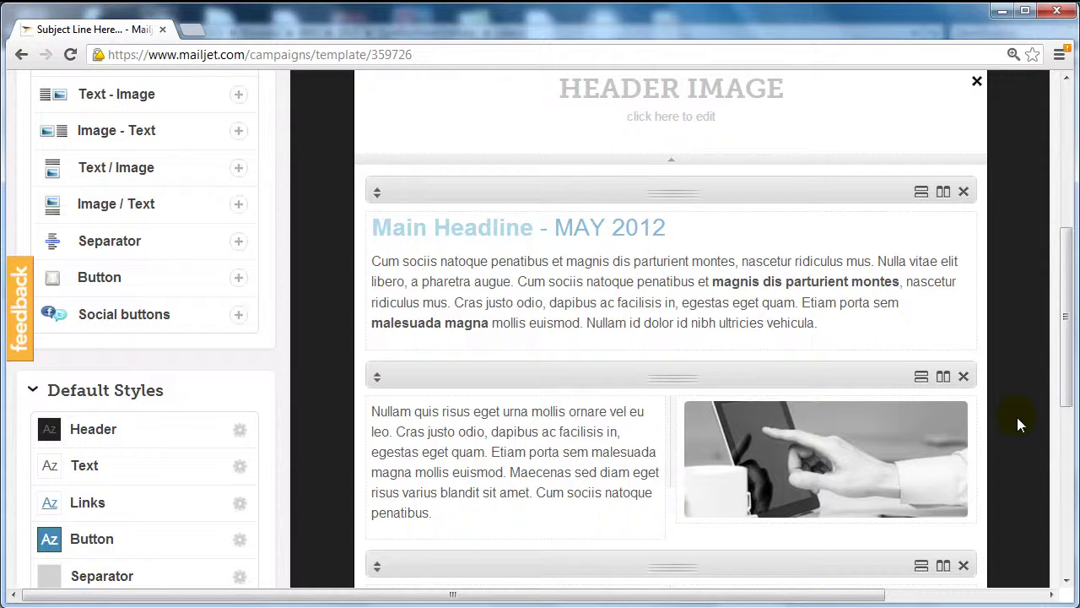
pyautogui.scroll(4, 1017, 417)
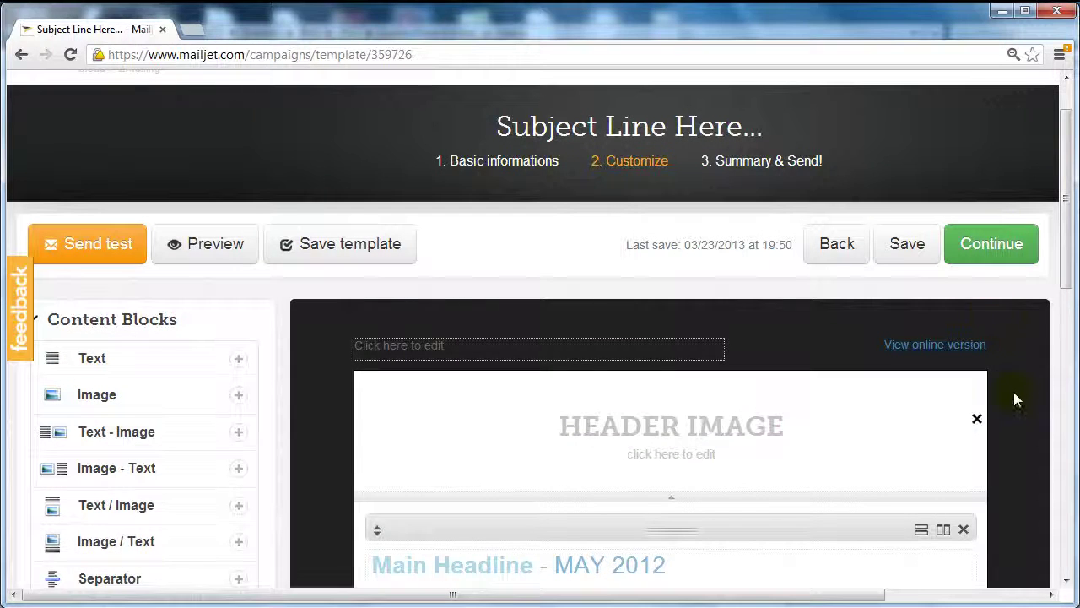
pyautogui.scroll(-2, 1013, 398)
pyautogui.scroll(2, 1013, 398)
pyautogui.click(919, 251)
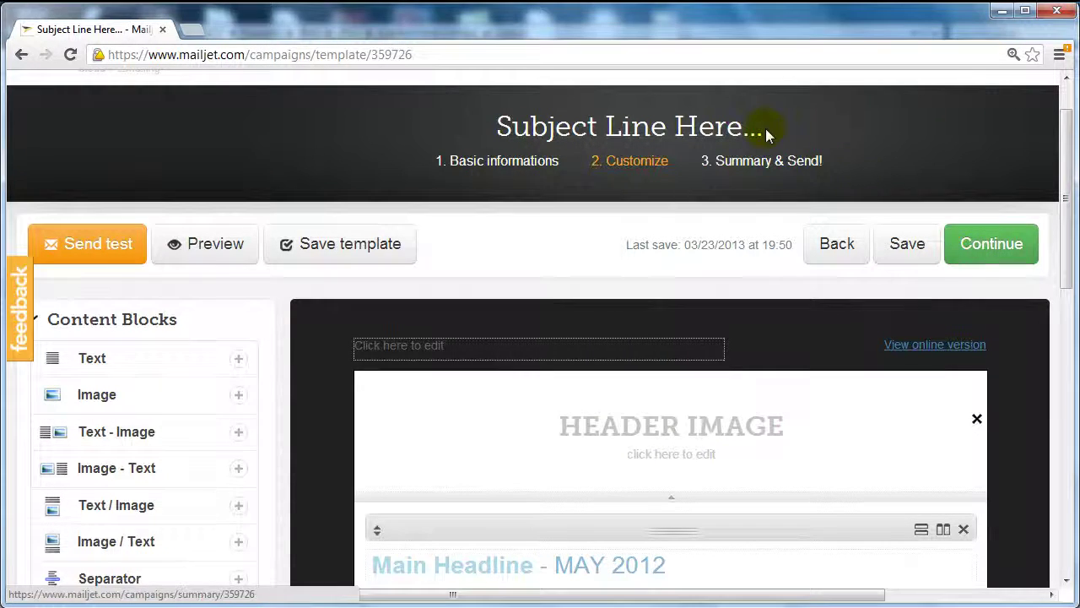
# - Review the newsletter layout from the header image down to the footer, along with the available content blocks and the remaining campaign stage
pyautogui.moveTo(828, 166); pyautogui.dragTo(718, 165)
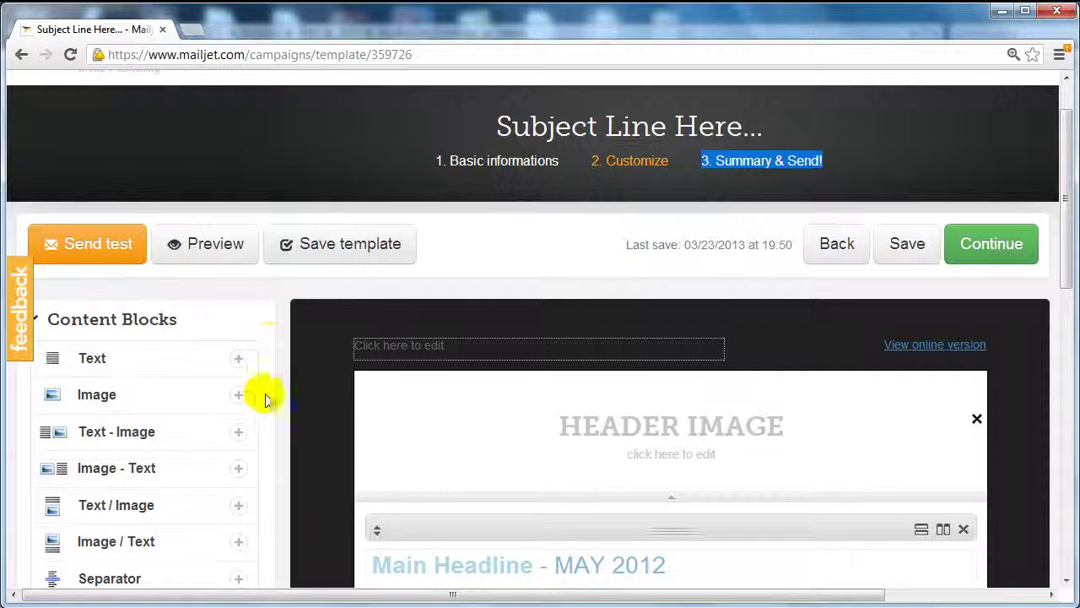
pyautogui.scroll(-3, 282, 394)
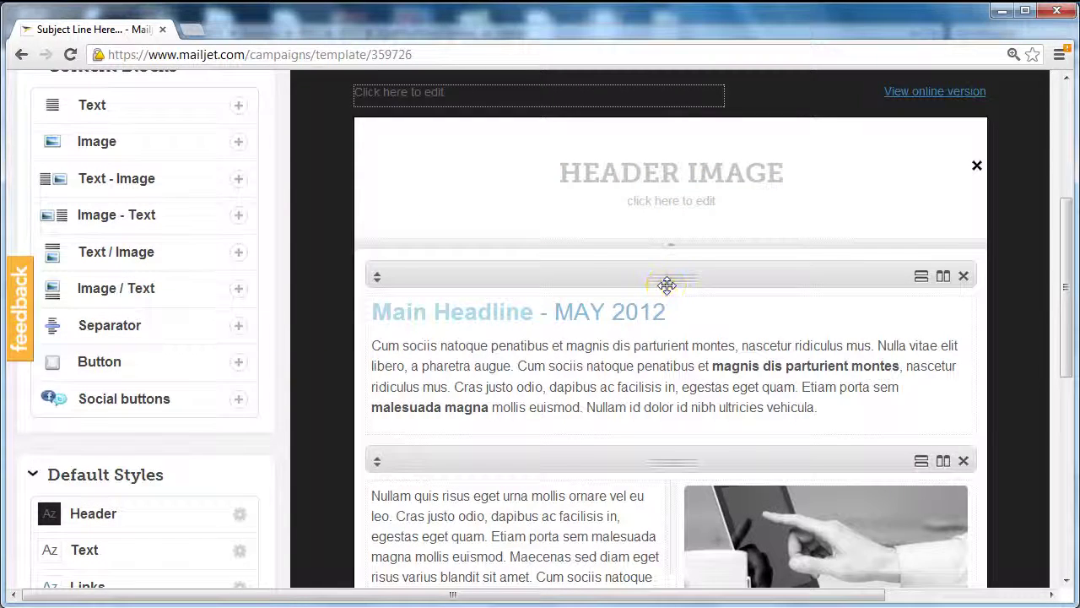
pyautogui.moveTo(666, 316)
pyautogui.mouseDown()
pyautogui.moveTo(634, 541)
pyautogui.moveTo(646, 295)
pyautogui.moveTo(651, 305)
pyautogui.mouseUp()
pyautogui.scroll(-4, 659, 272)
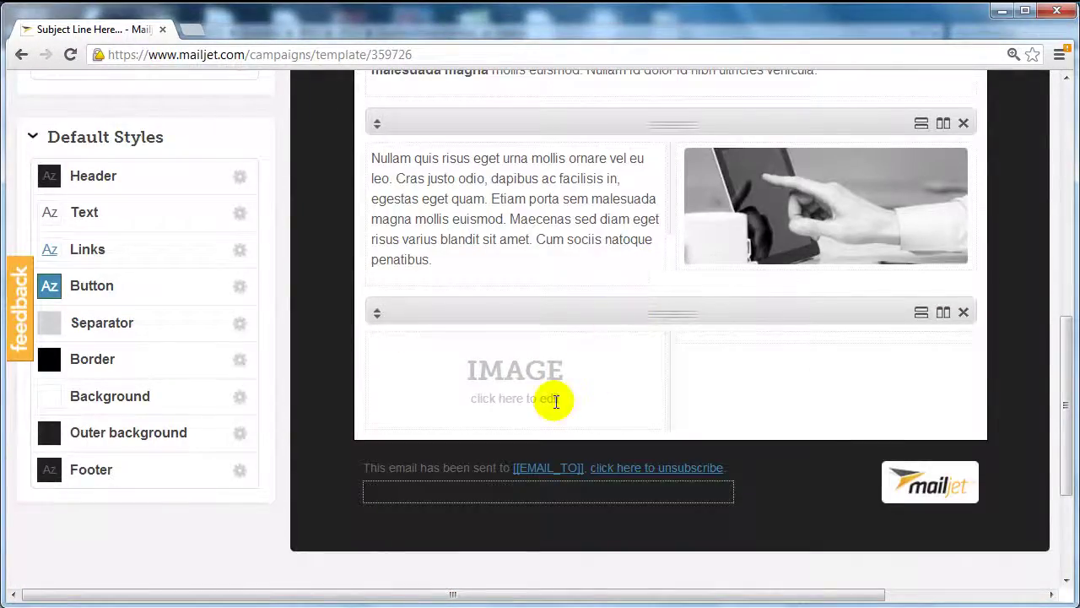
pyautogui.scroll(6, 548, 405)
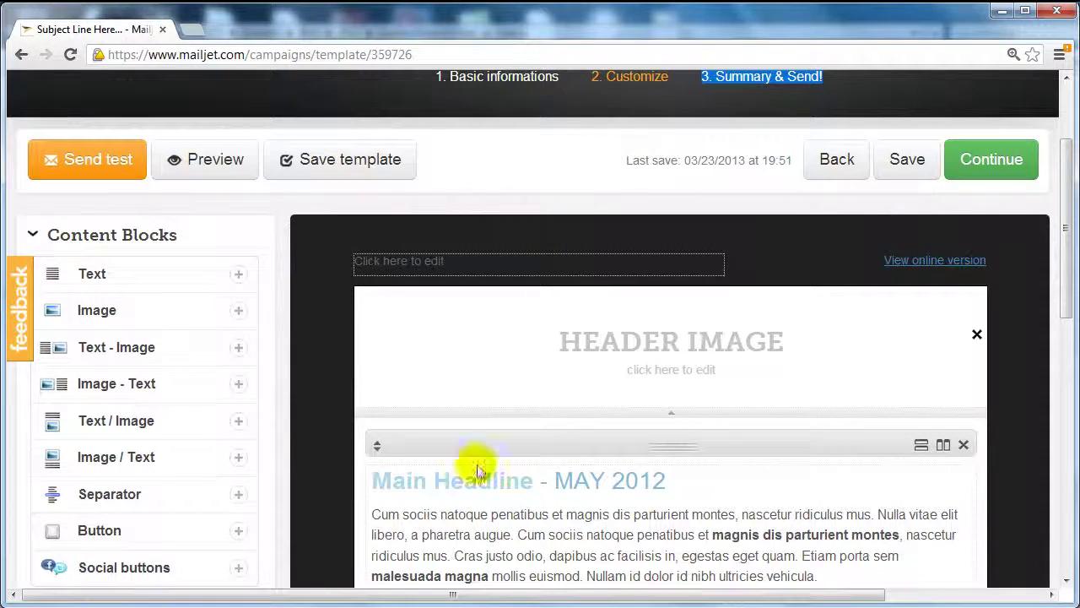
pyautogui.scroll(-3, 633, 439)
pyautogui.scroll(1, 639, 410)
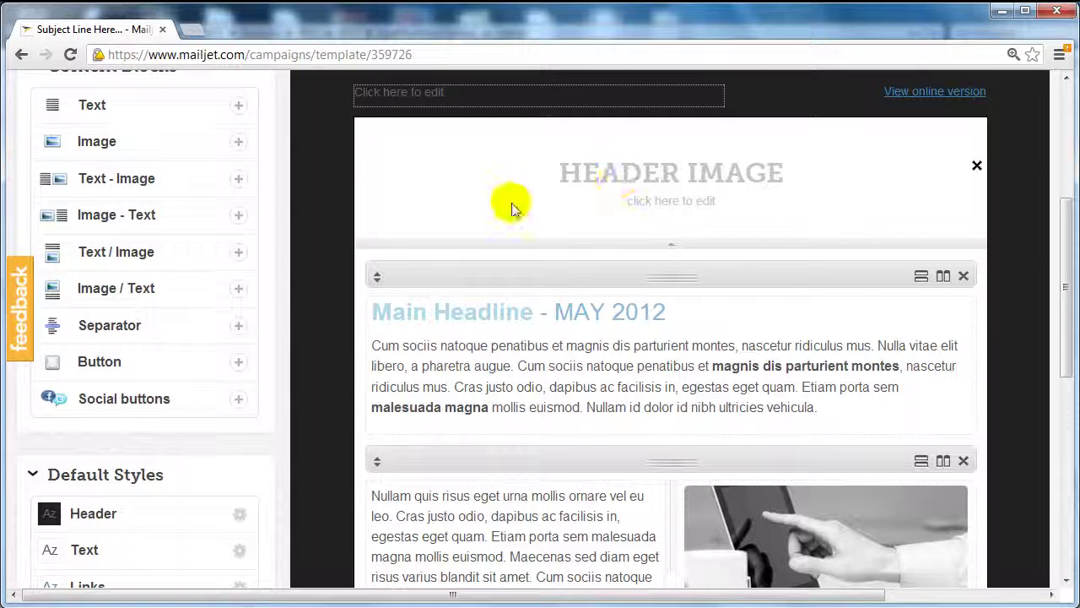
pyautogui.scroll(1, 306, 298)
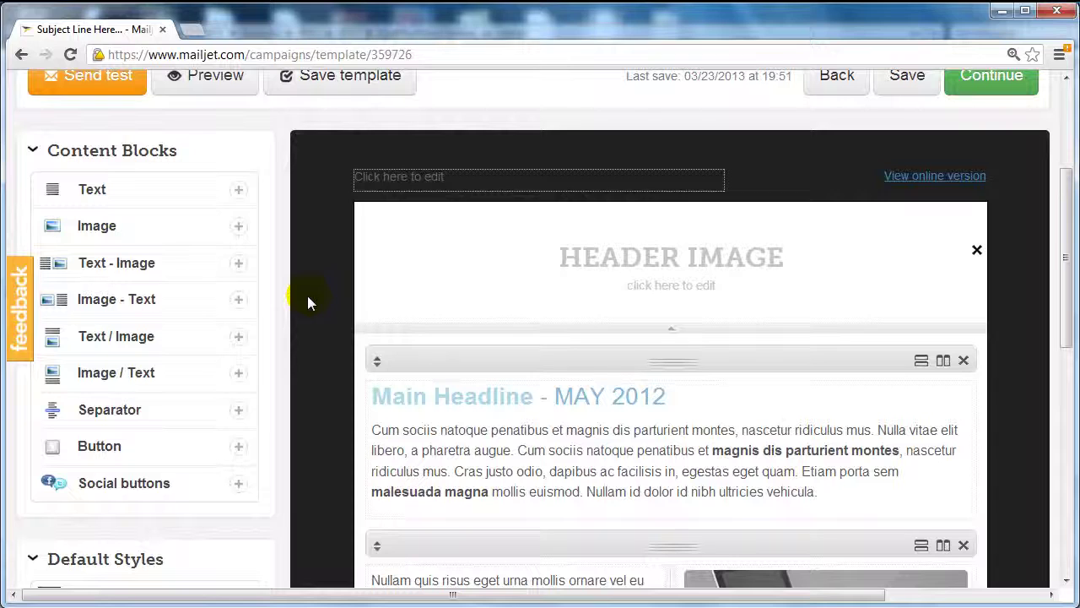
pyautogui.scroll(-3, 376, 282)
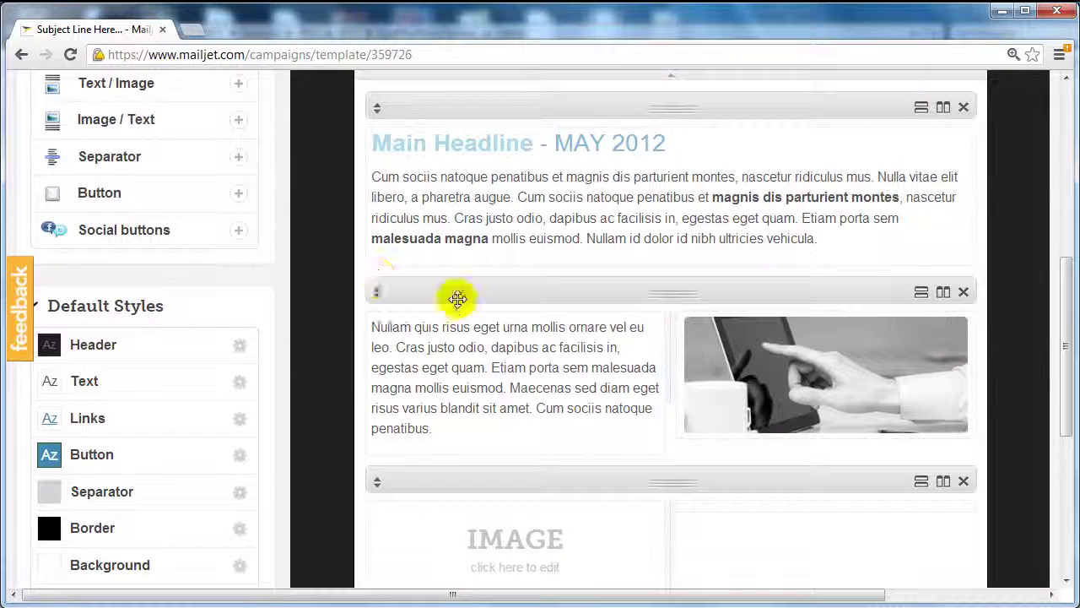
pyautogui.scroll(3, 643, 322)
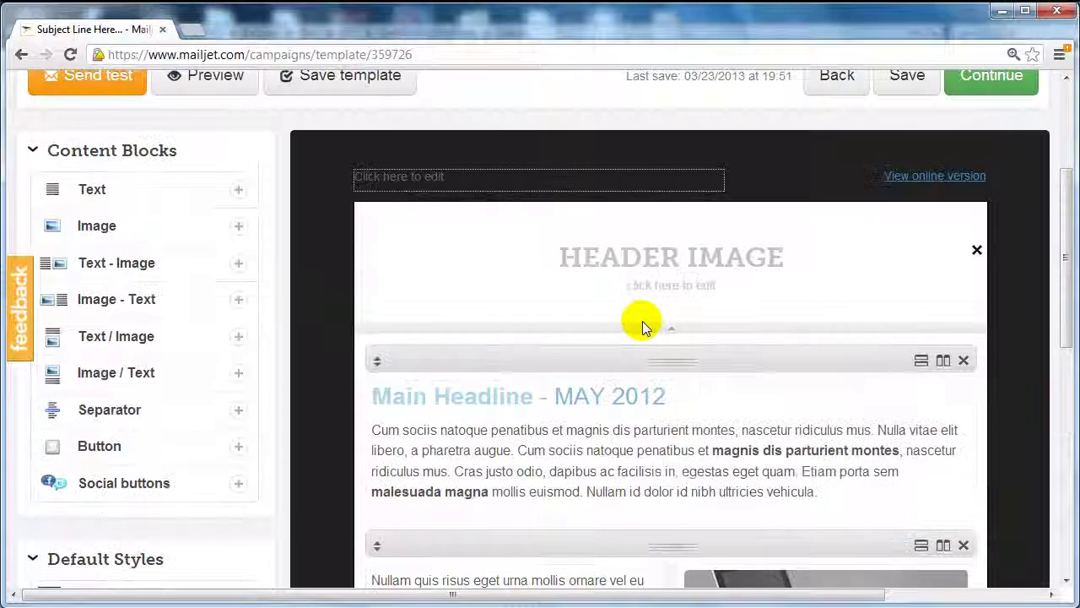
pyautogui.scroll(1, 642, 322)
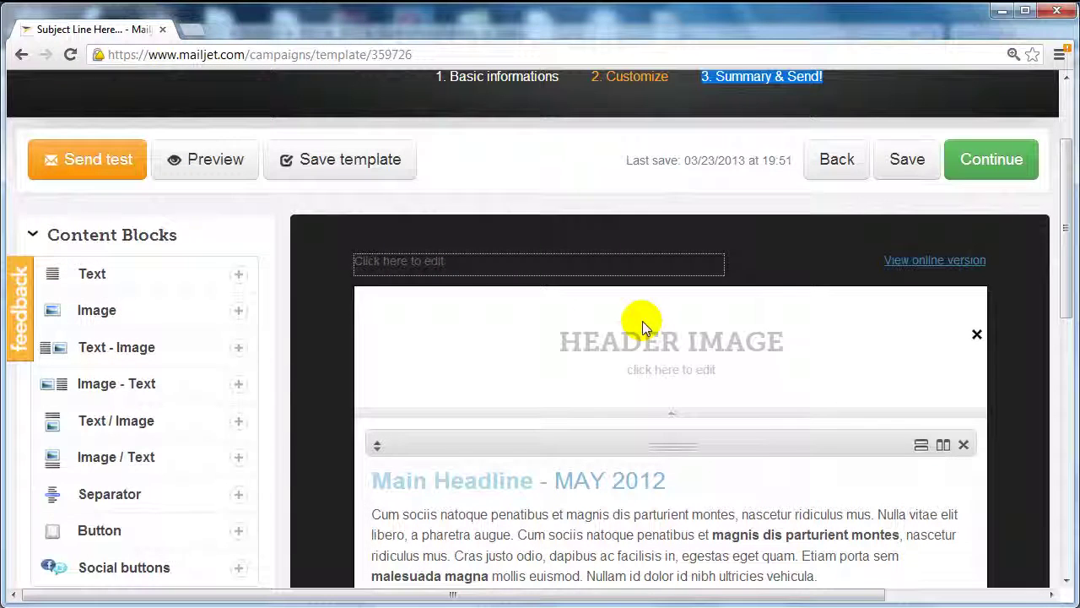
# - Open the option to save the newsletter as a new template and select the whole template name, My template
pyautogui.click(287, 162)
pyautogui.moveTo(150, 223); pyautogui.dragTo(28, 211)
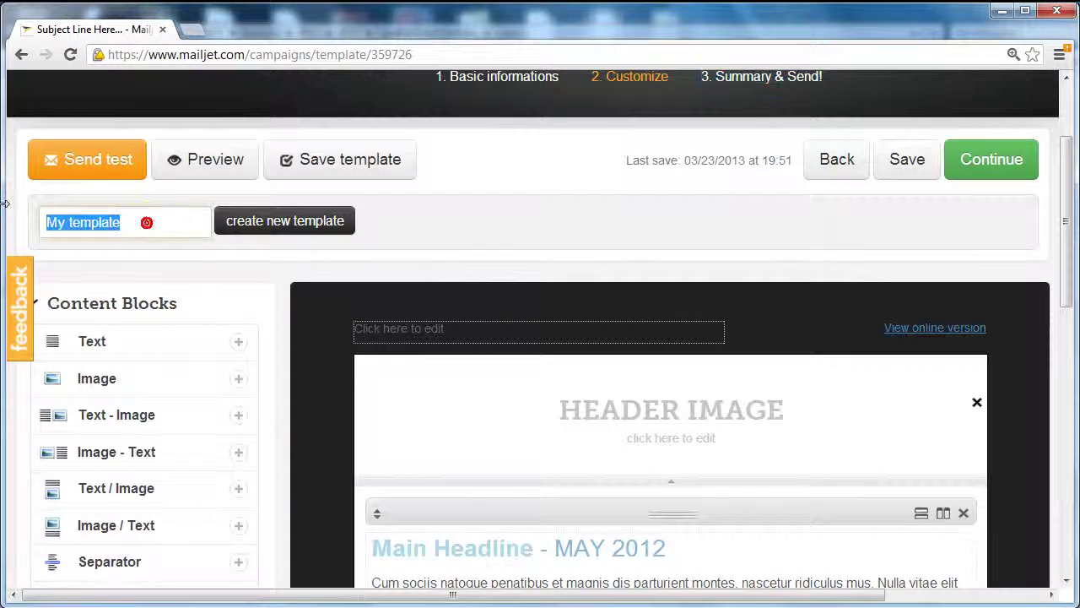
pyautogui.scroll(-3, 289, 349)
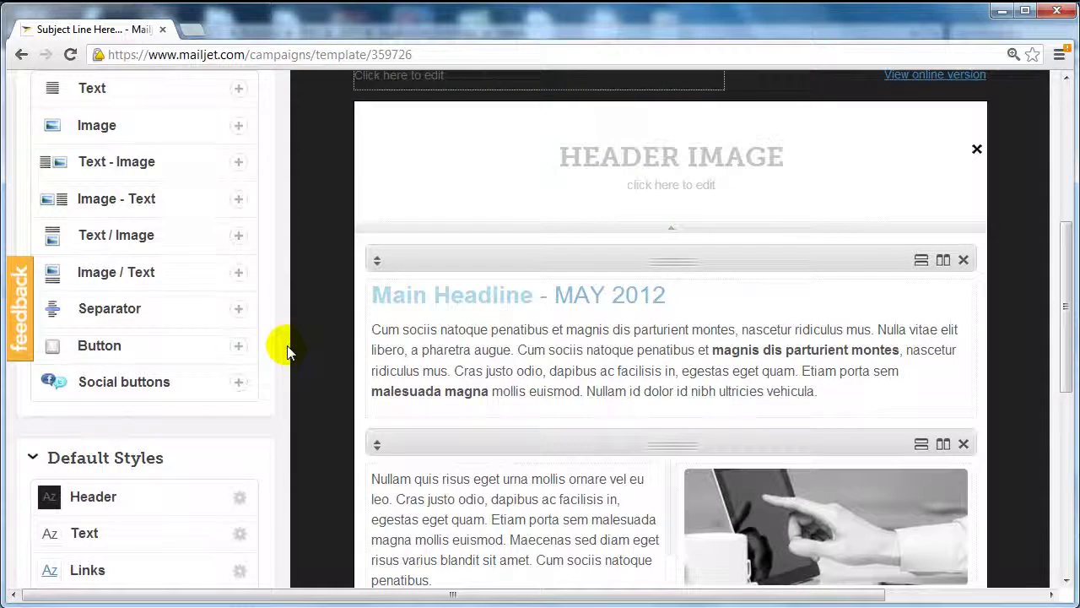
pyautogui.scroll(3, 287, 351)
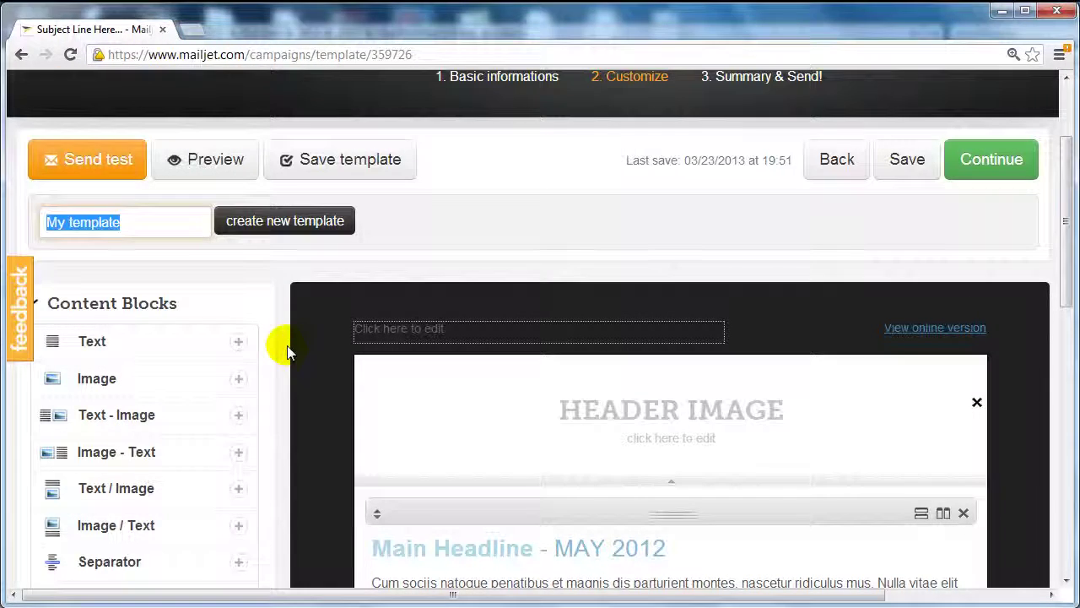